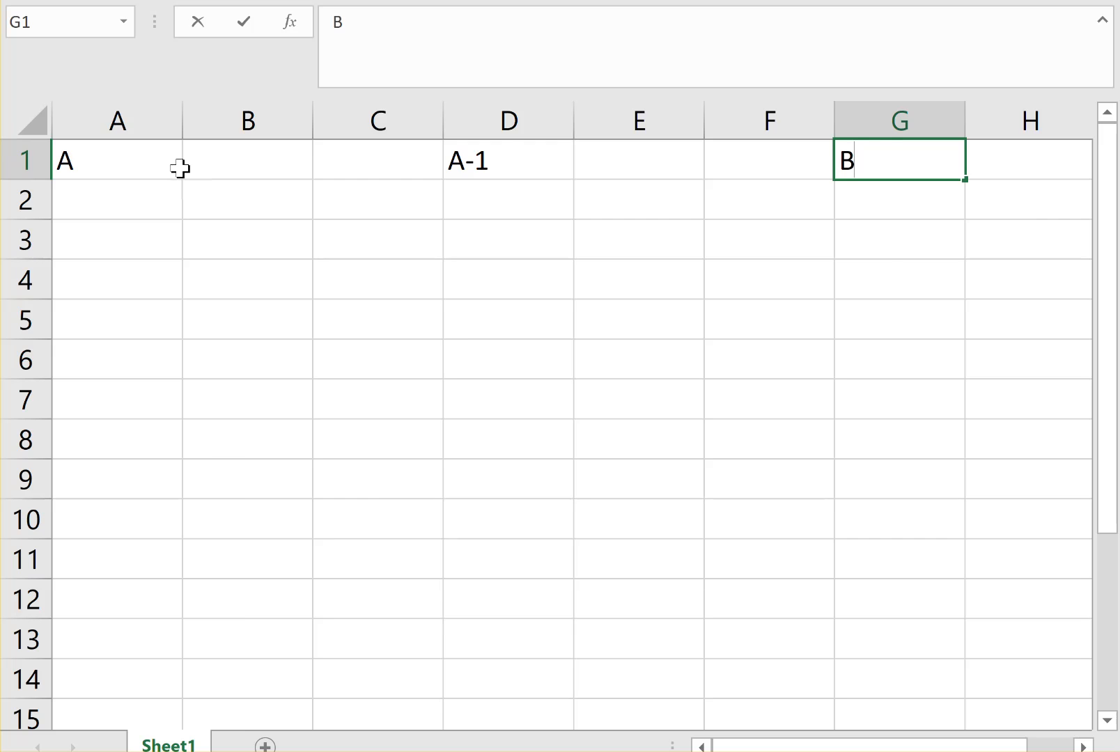
Step: Commit the B heading in cell G1 and enter the heading X,Y in cell I1
key(Tab)
text(X,Y)
key(Return)
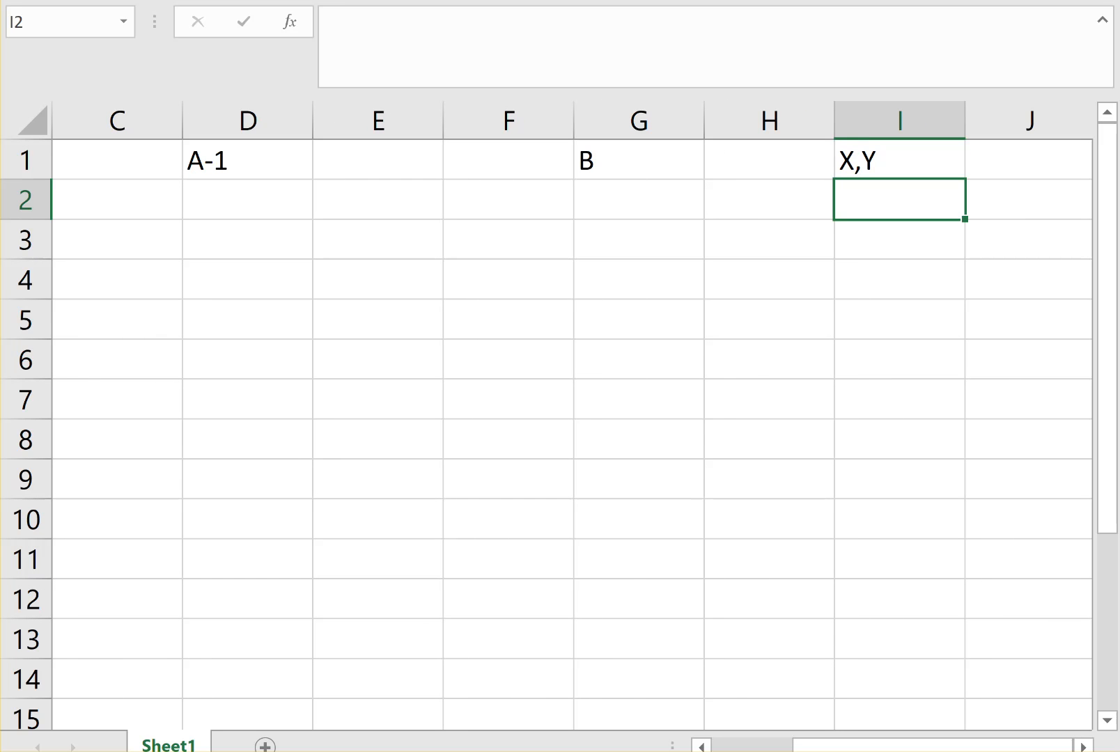
Step: Fill matrix A in cells A2:B3 with 1 and 5 in the first row and 3 and 6 in the second
scroll(572, 435, down, 1)
drag(872, 743, 805, 743)
click(158, 198)
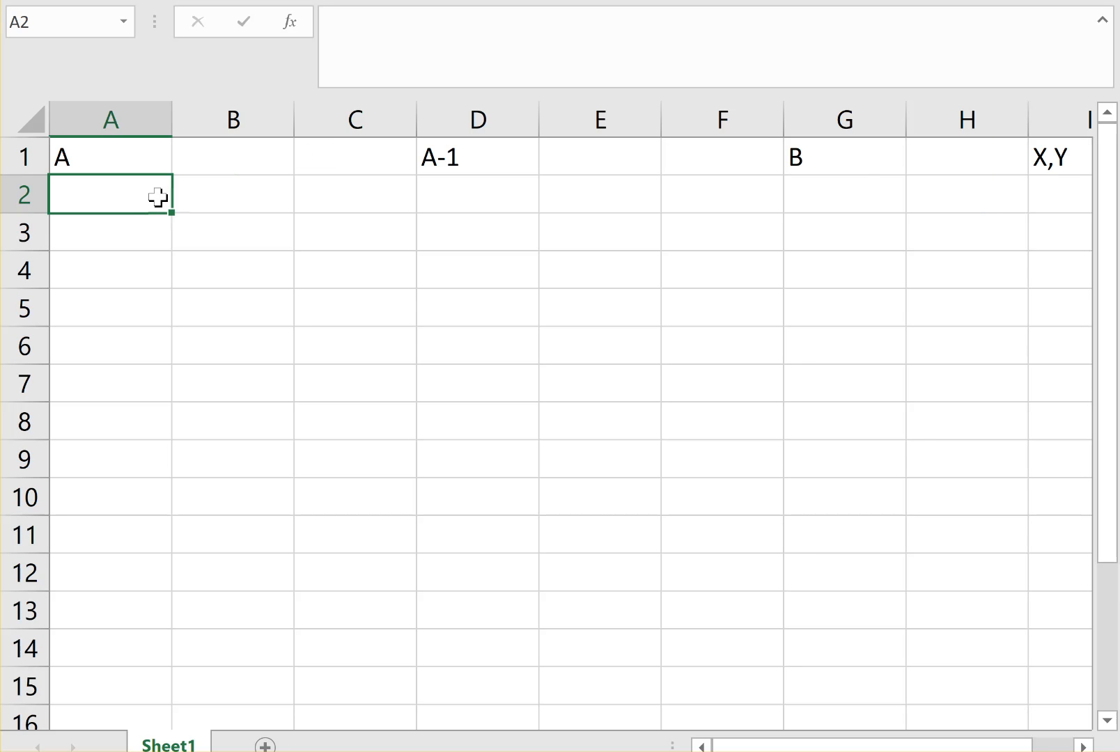
text(1)
key(BackSpace)
key(Tab)
text(5)
key(Return)
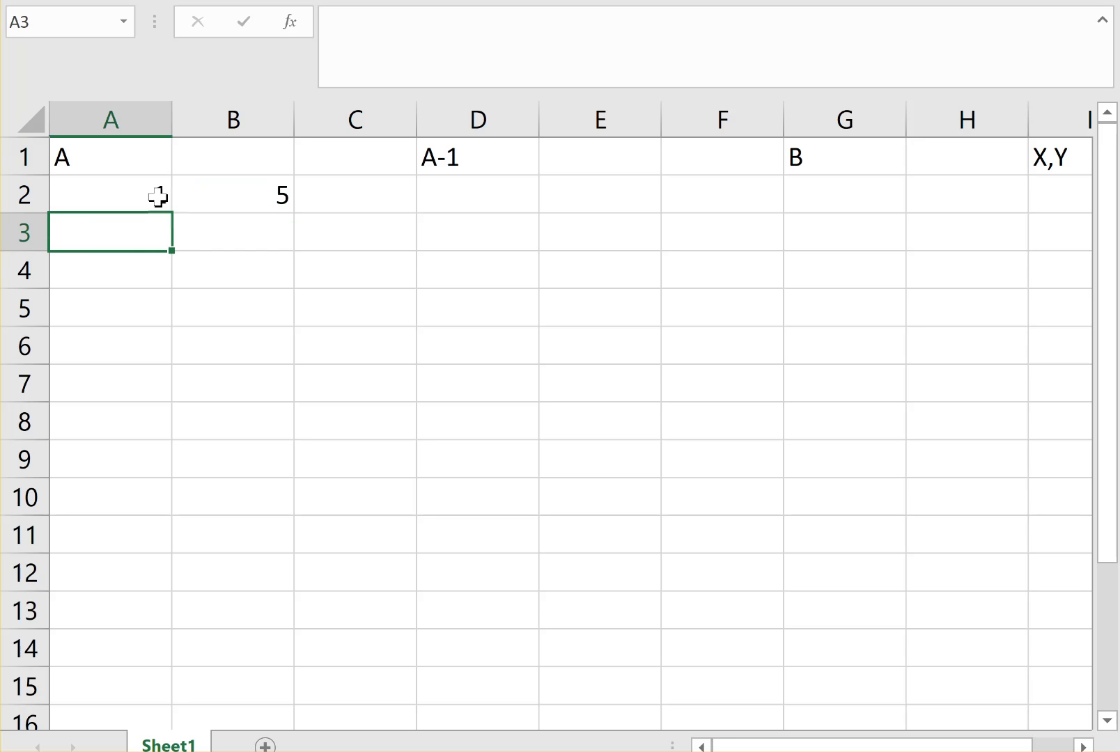
text(3)
key(Tab)
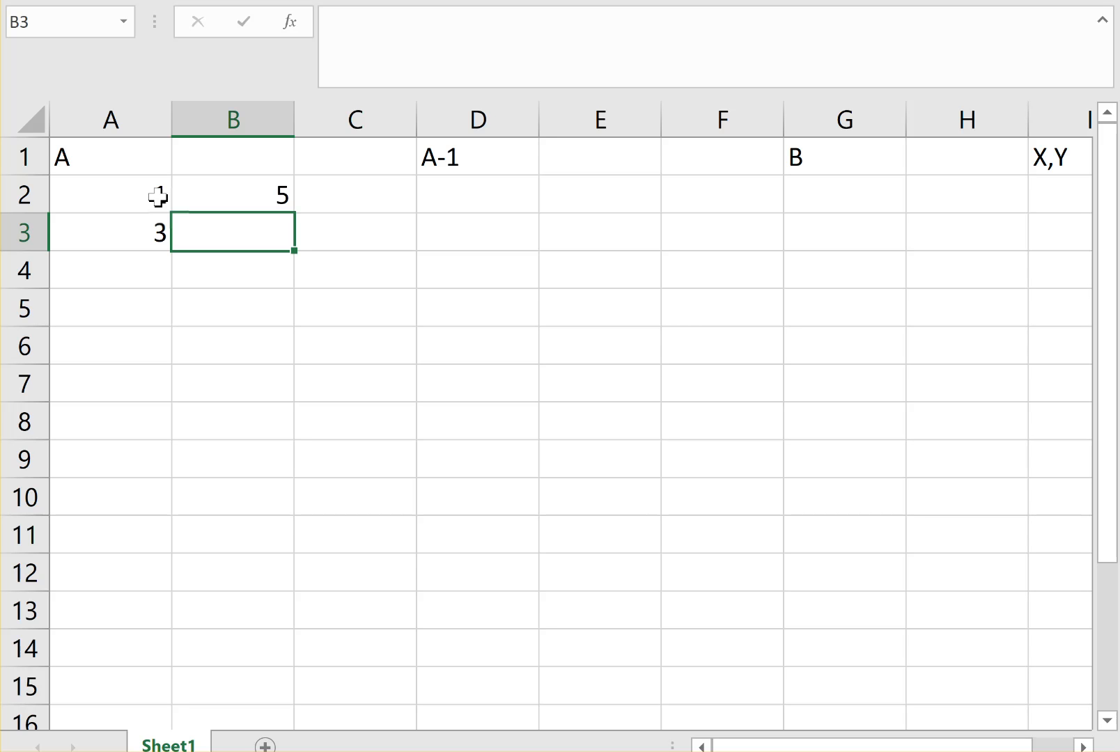
text(6)
key(Tab)
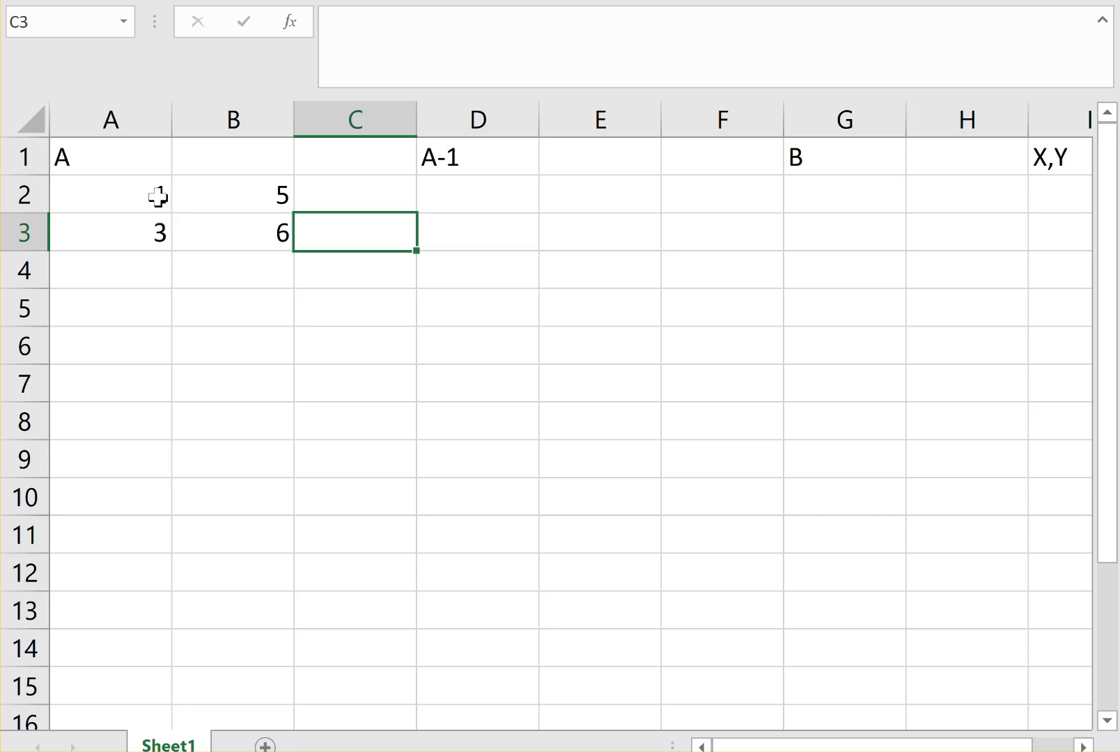
Step: Center the contents of A1:B3 horizontally and apply all borders to the range
drag(88, 153, 189, 235)
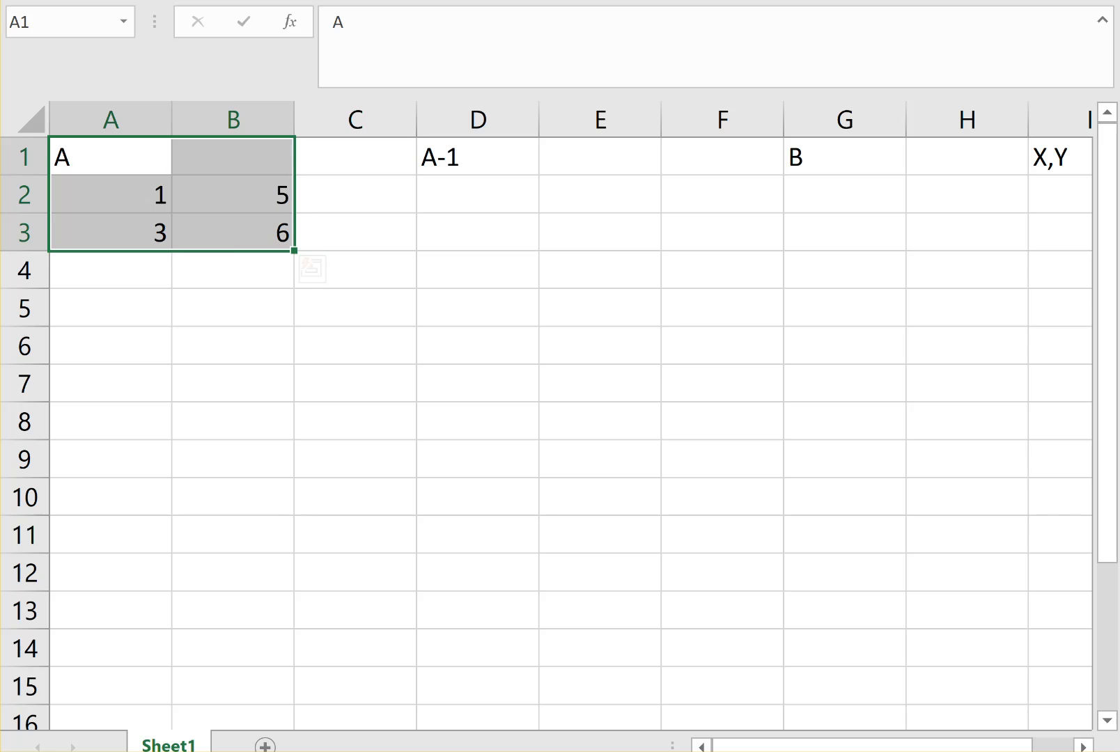
click(37, 1)
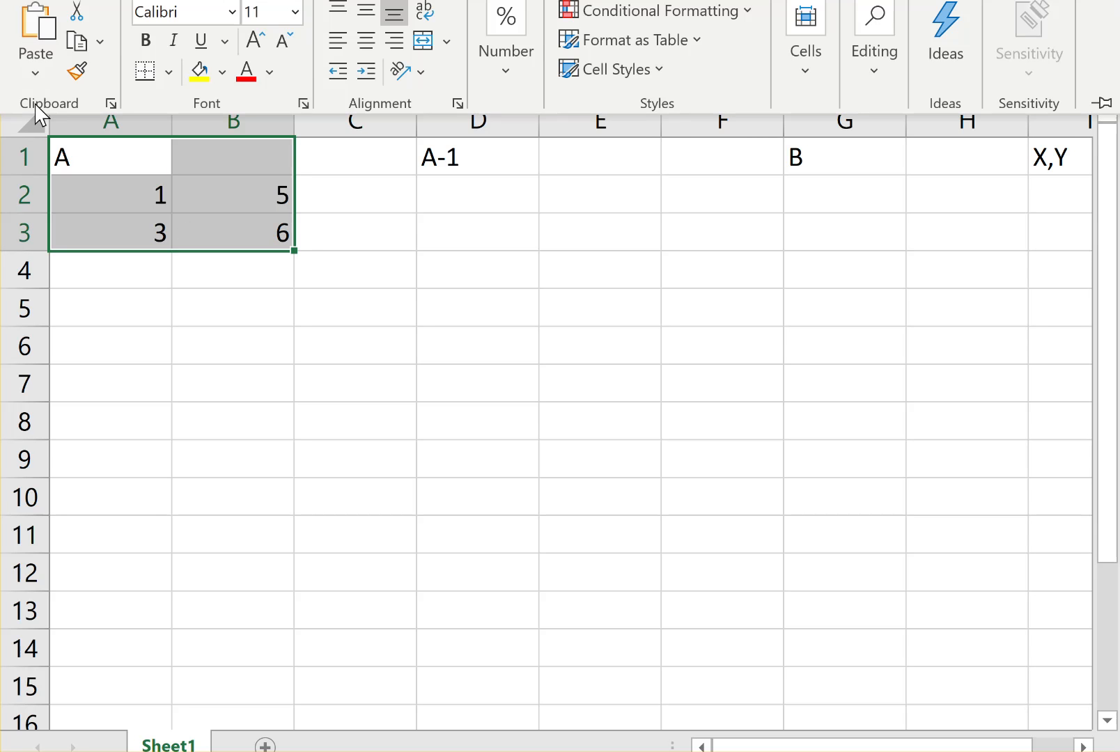
click(367, 42)
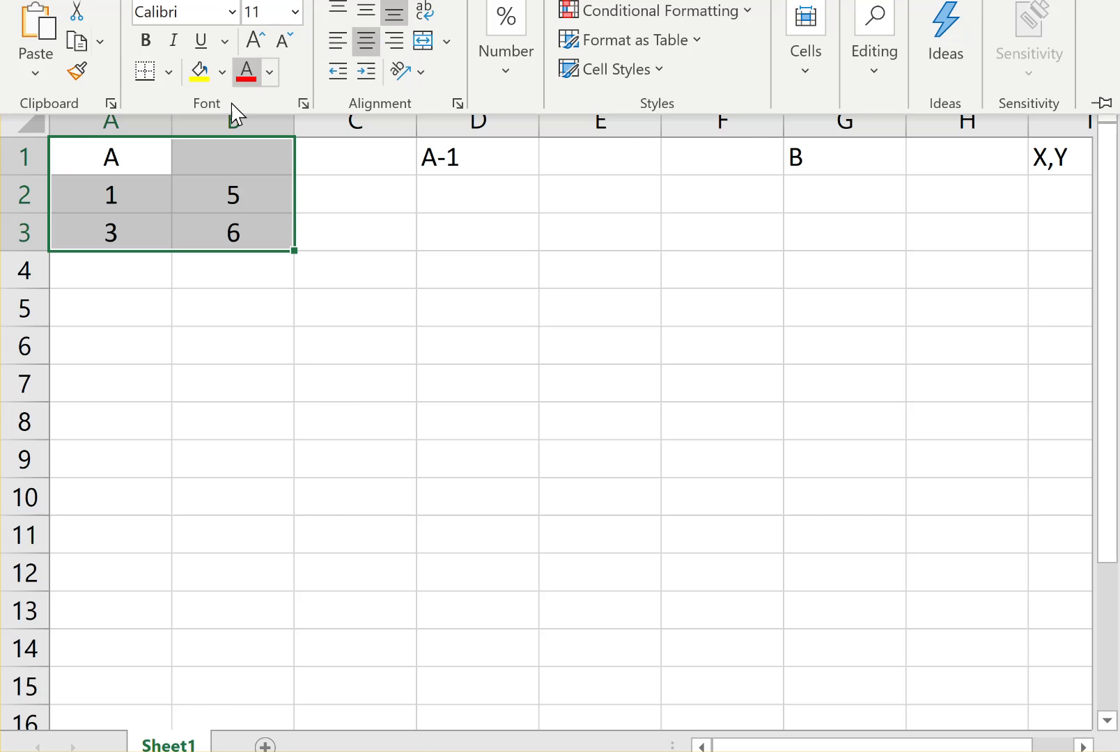
click(169, 72)
click(213, 337)
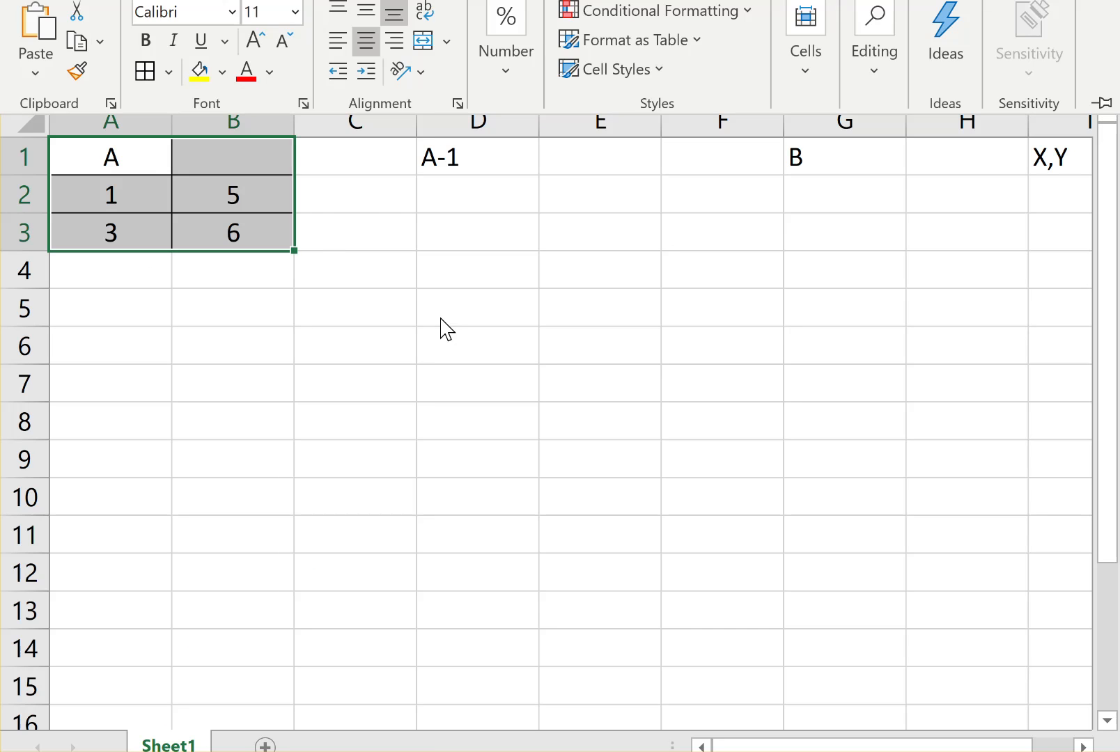
Step: Merge cells A1:B1 so the A heading spans both columns of its matrix
drag(124, 148, 209, 165)
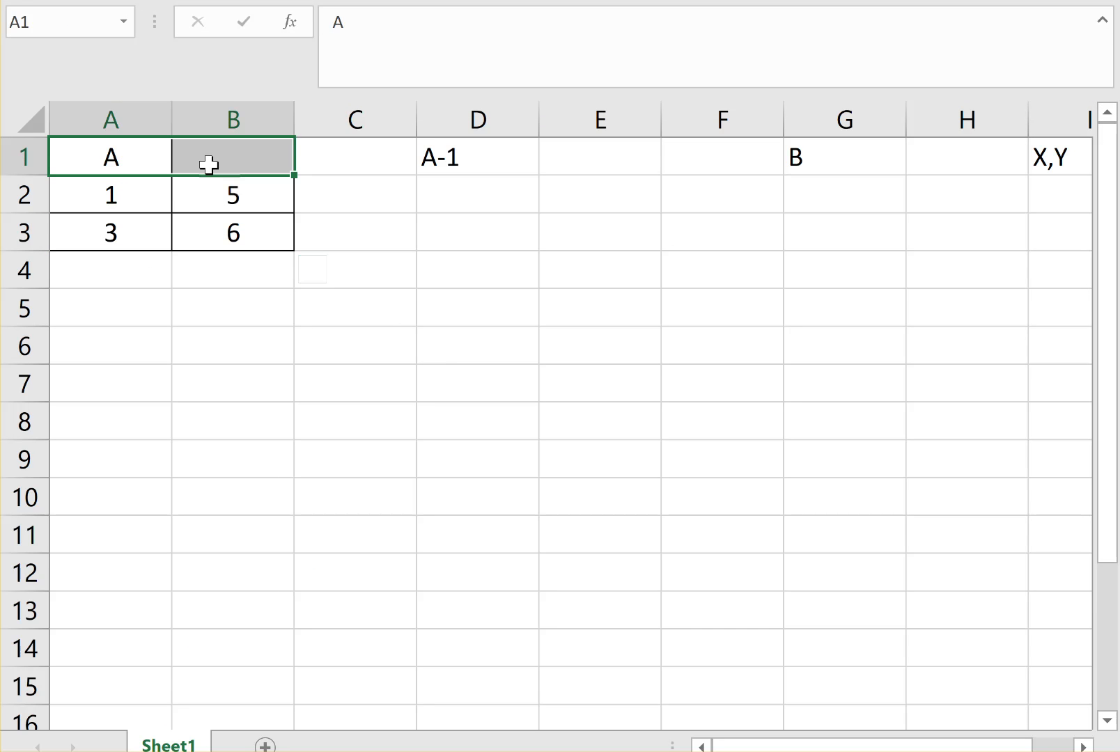
click(99, 0)
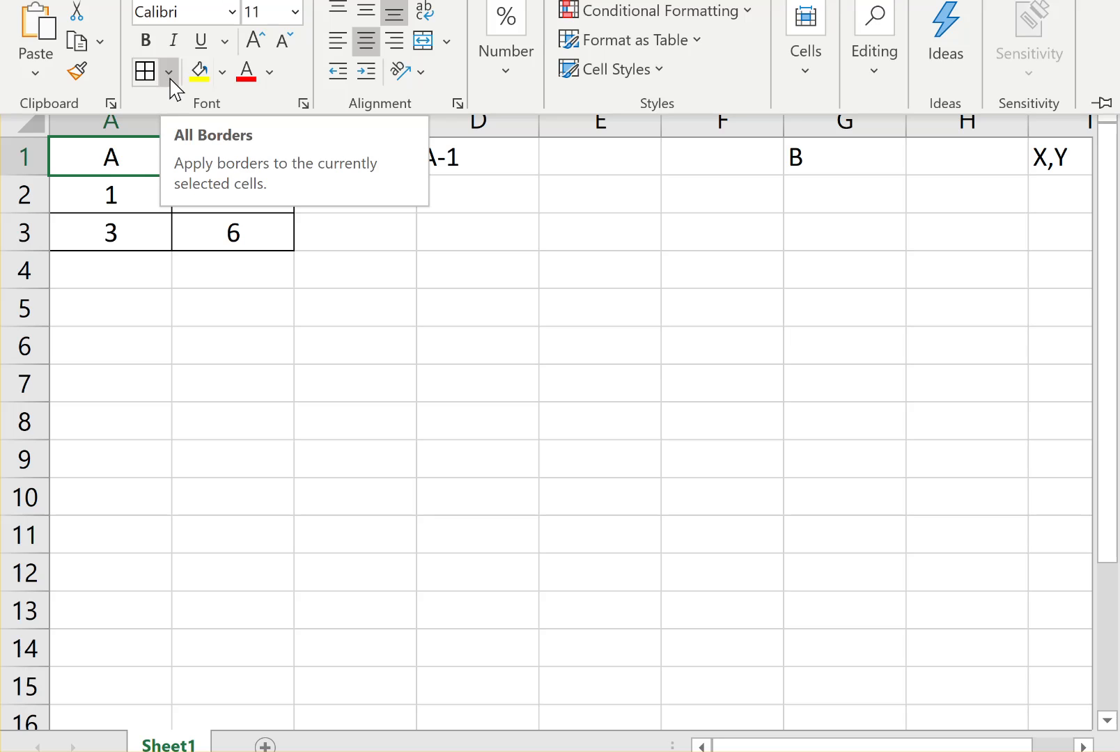
click(150, 164)
right_click(152, 167)
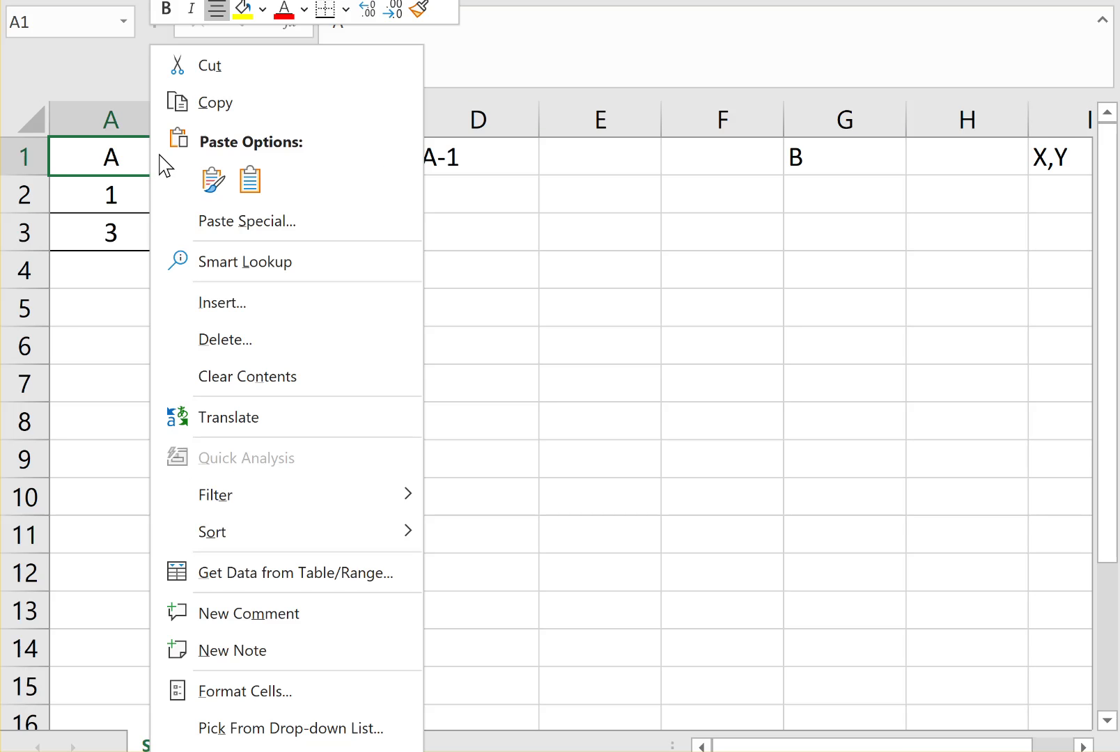
click(252, 693)
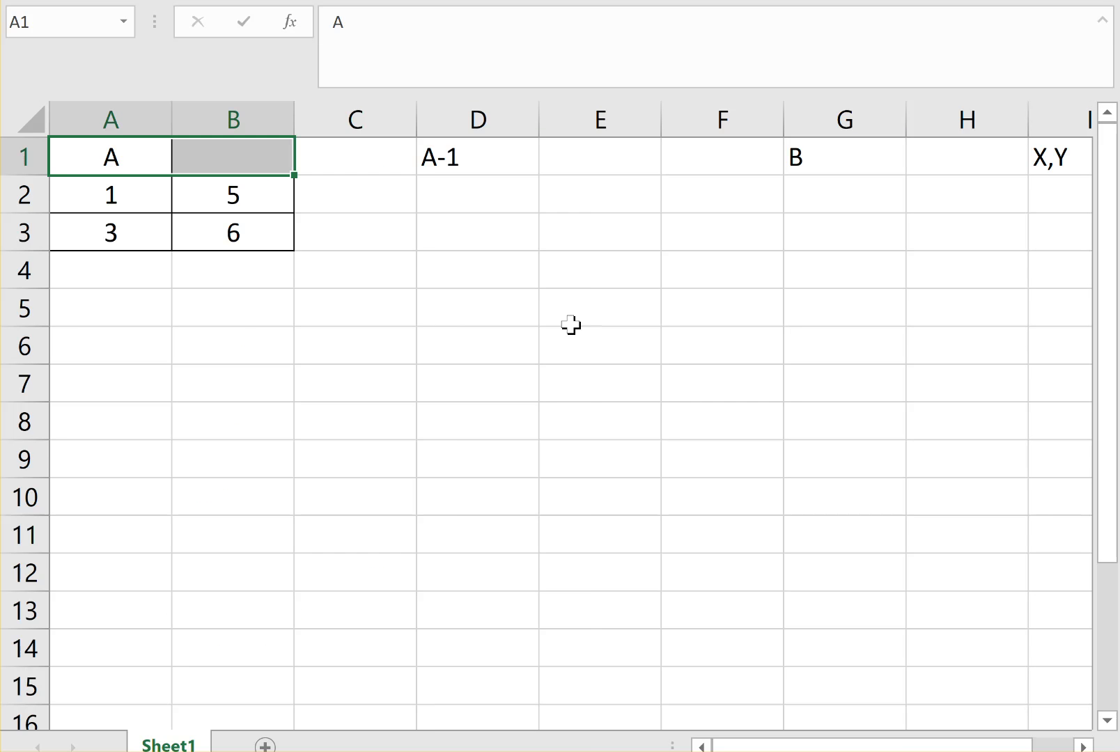
click(59, 188)
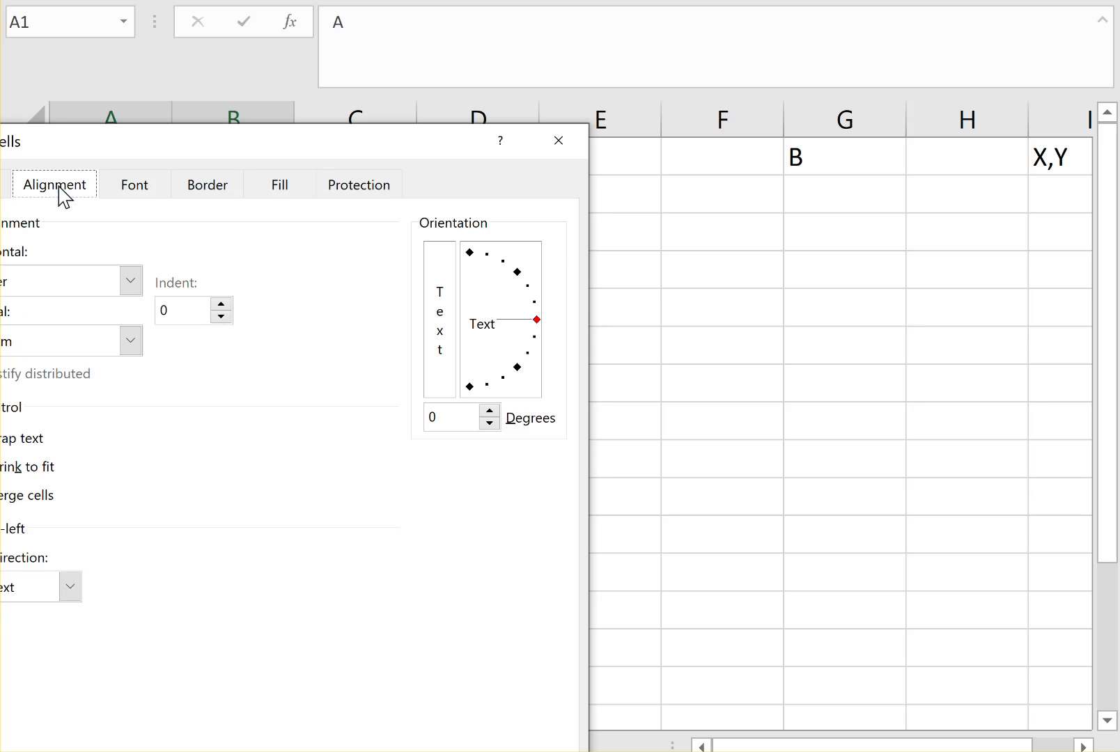
click(22, 497)
key(Return)
click(229, 347)
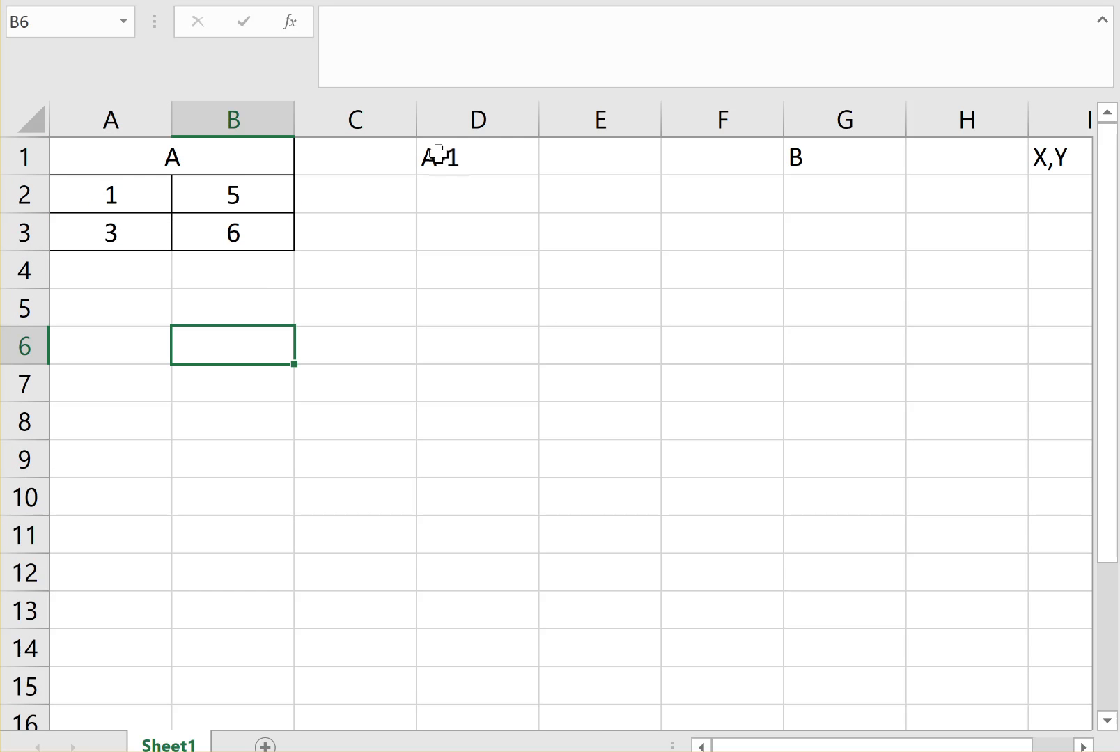
Step: Center the contents of D1:E3 horizontally and apply all borders to the range
drag(475, 160, 571, 224)
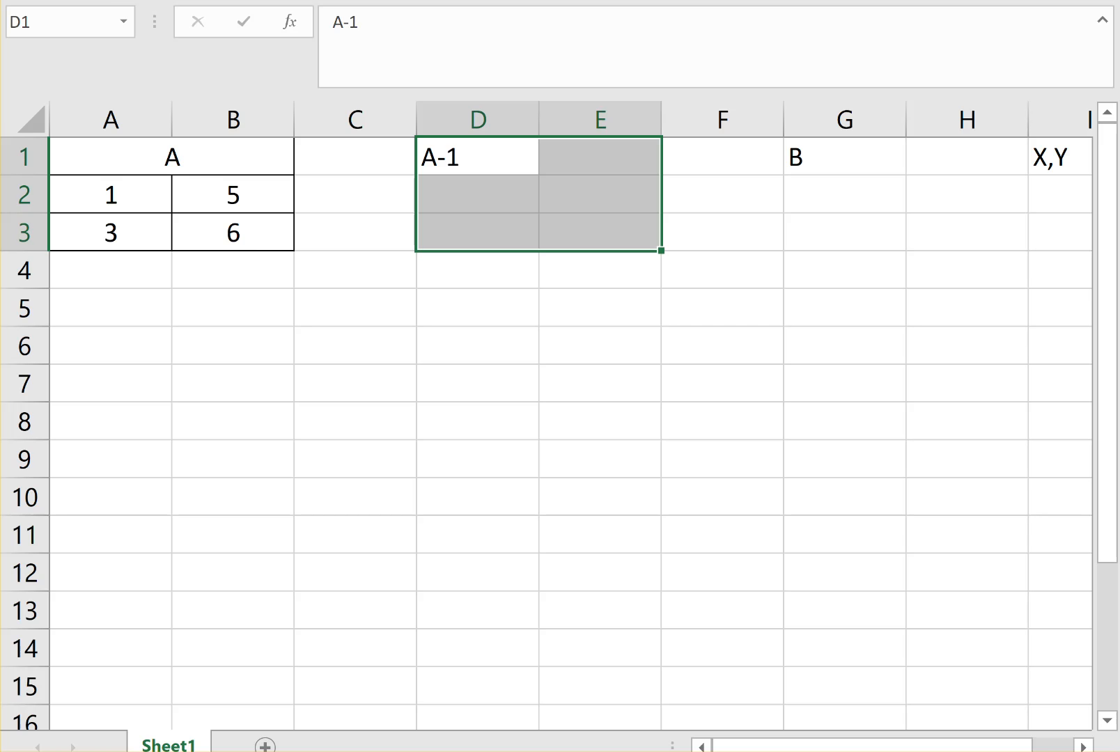
key(alt+h)
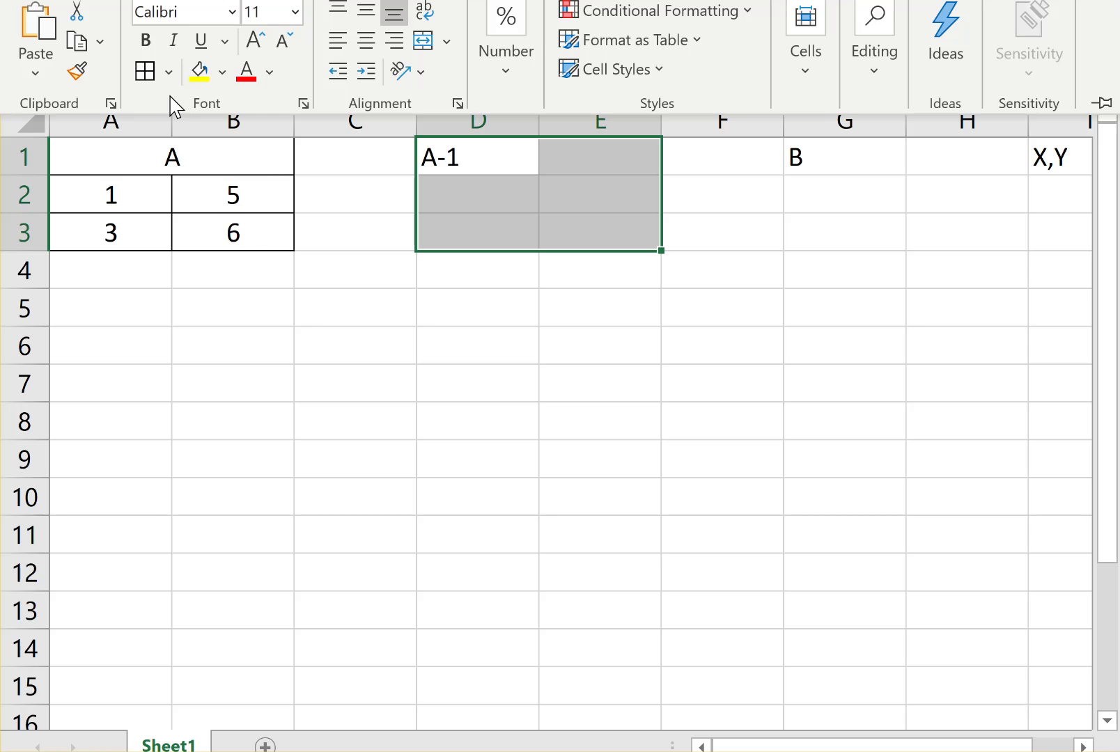
click(367, 41)
click(145, 71)
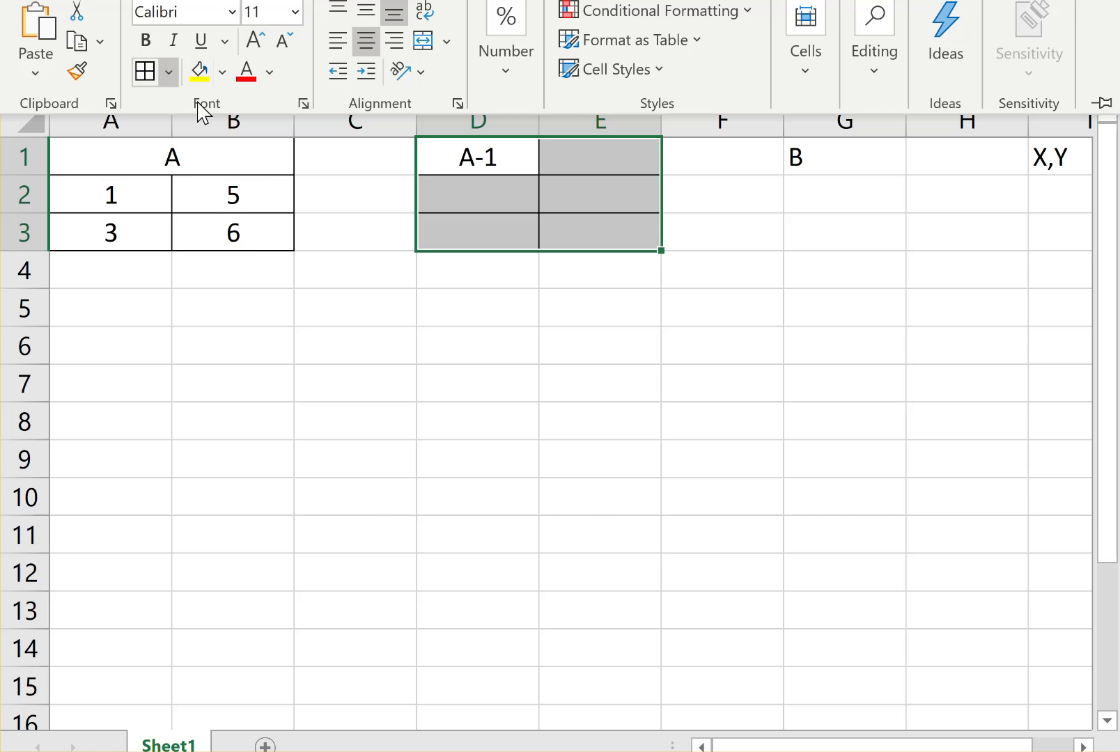
Step: Merge cells D1:E1 so the A-1 heading spans both columns of its matrix
drag(516, 164, 559, 150)
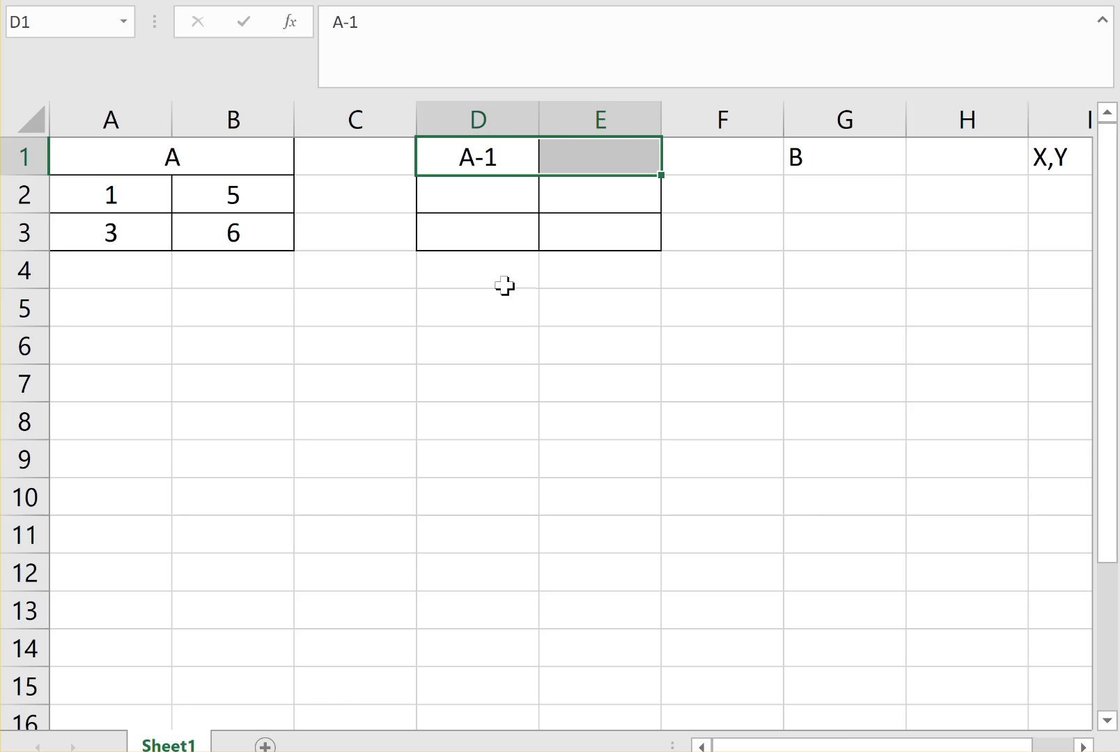
right_click(516, 165)
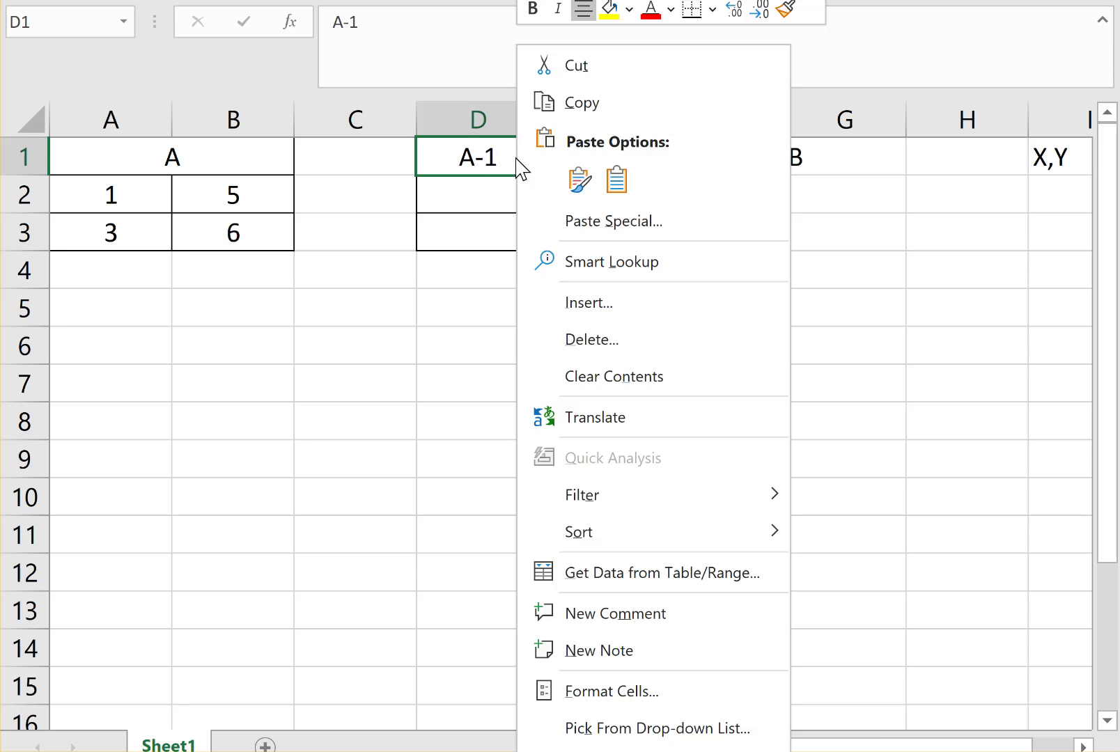
click(623, 698)
click(398, 495)
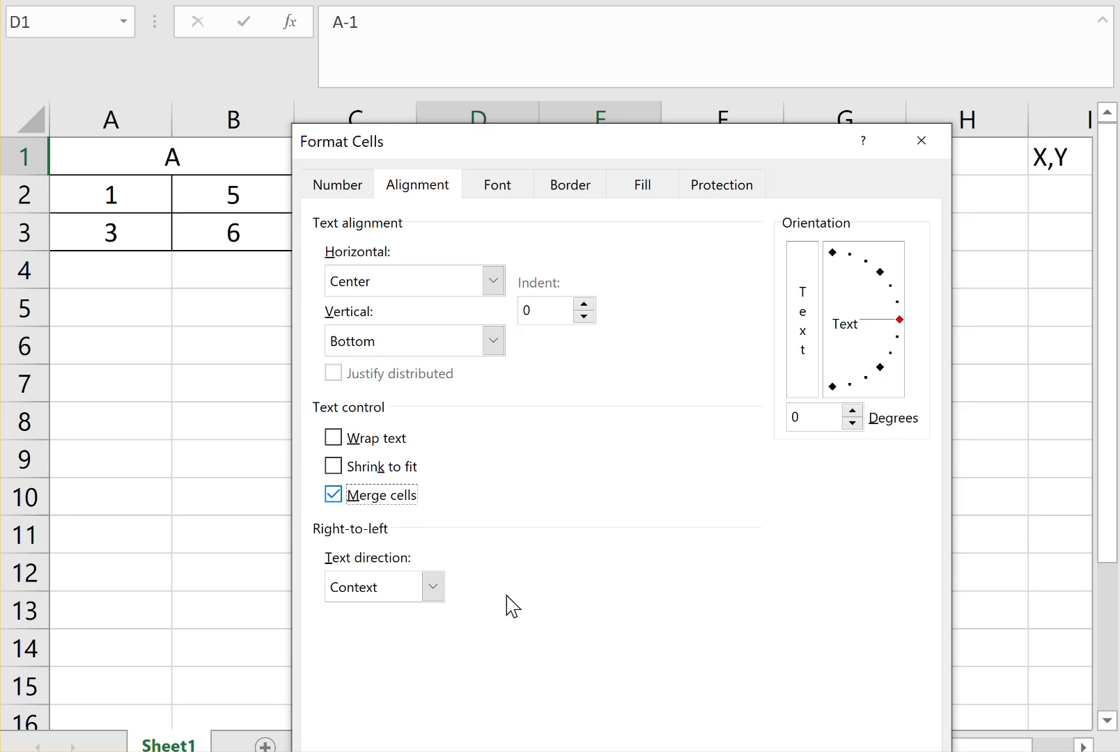
key(Return)
Step: Compute the inverse of matrix A in D2:E3 with the array formula =MINVERSE(A2:B3)
drag(518, 212, 566, 231)
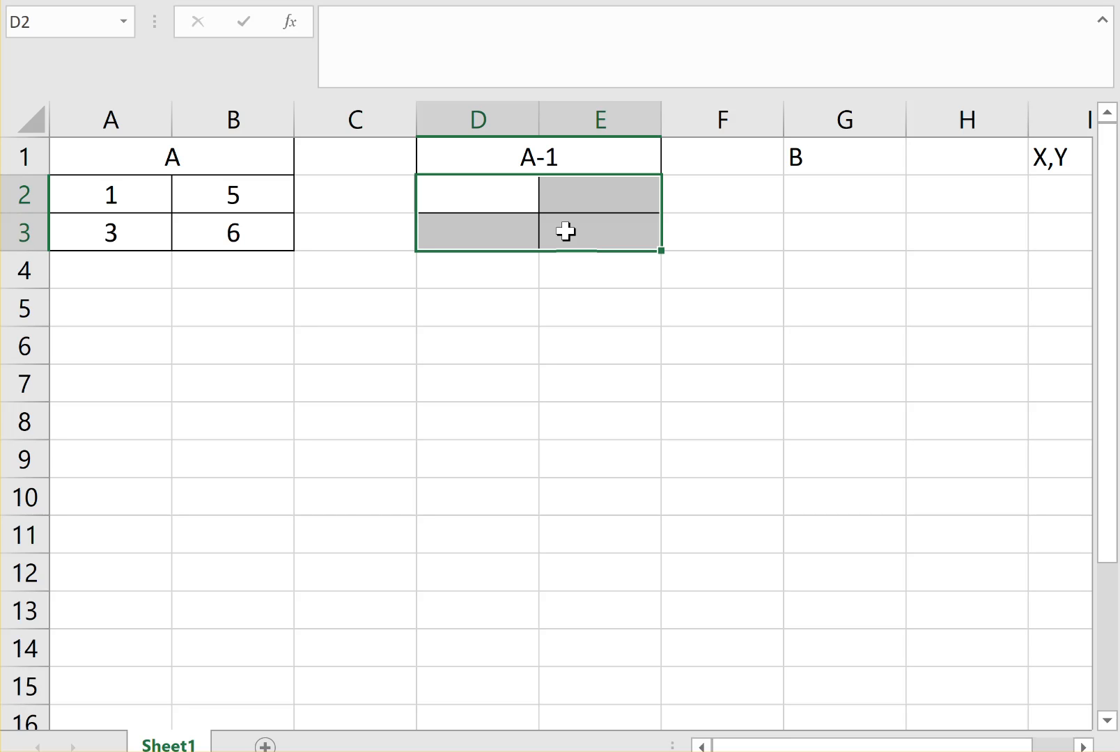
text(=)
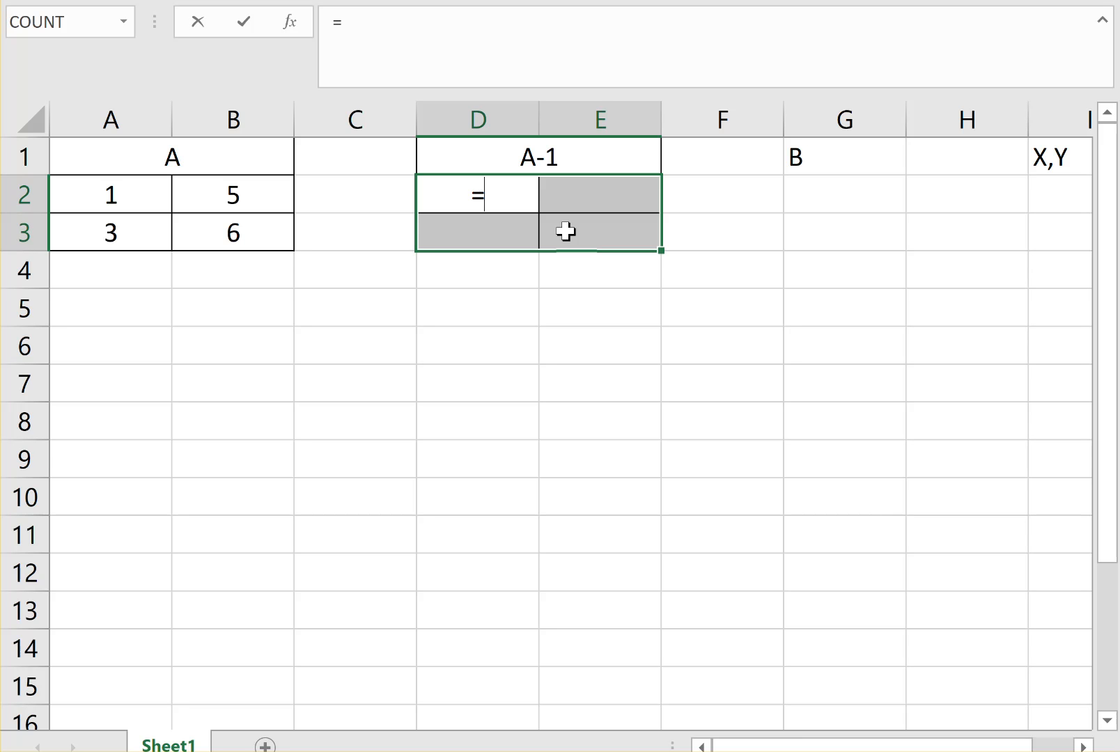
text(m)
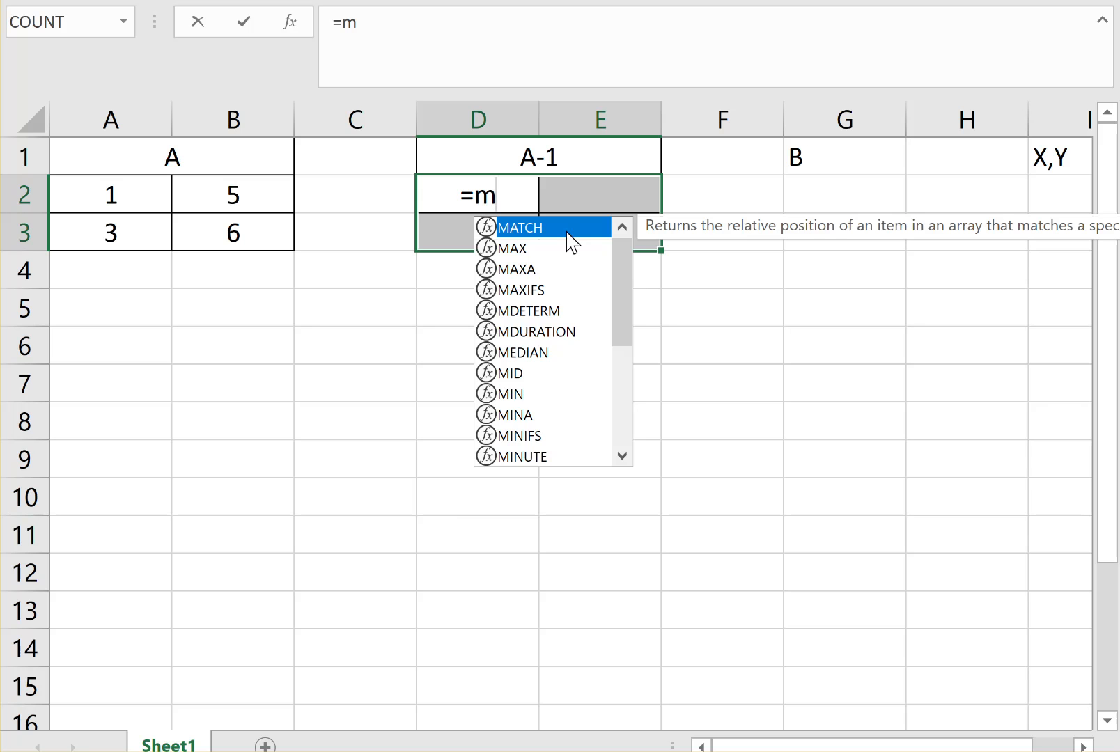
text(a)
key(BackSpace)
key(BackSpace)
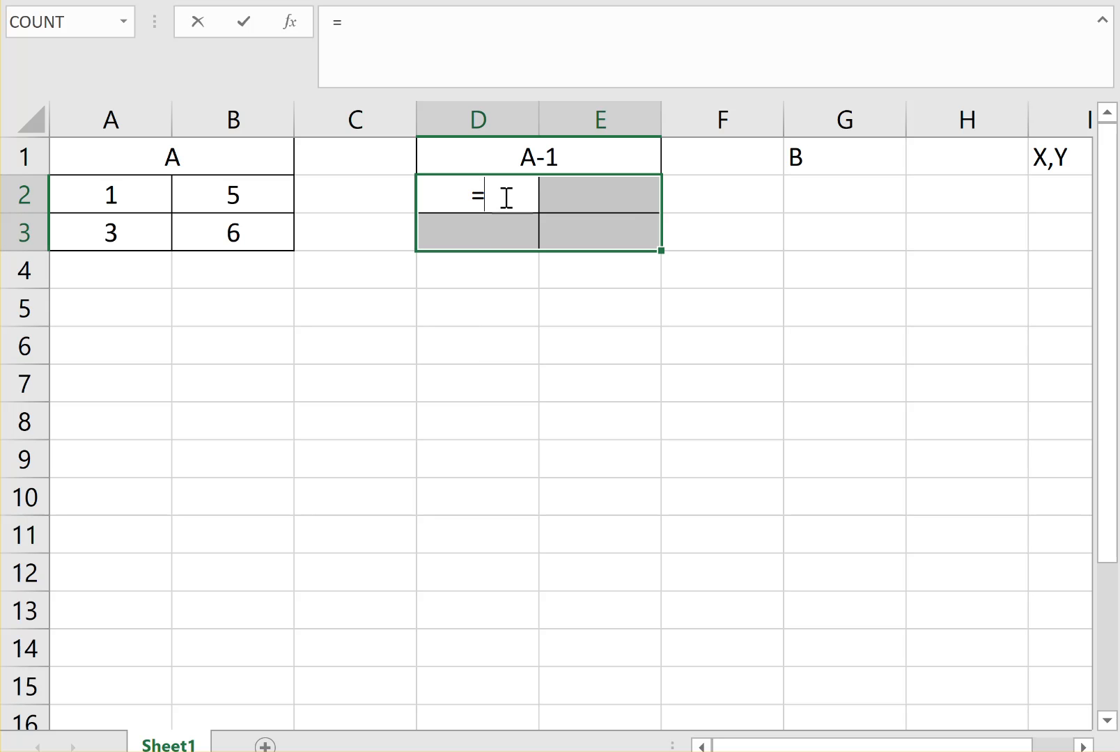
text(m)
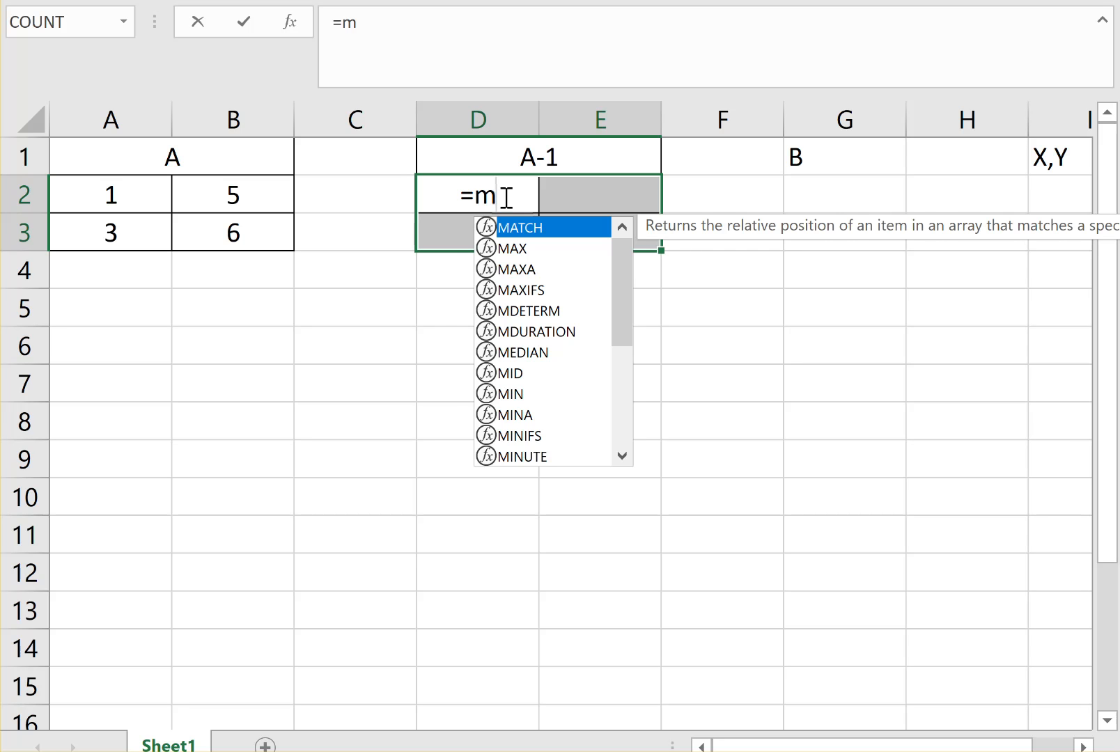
text(in)
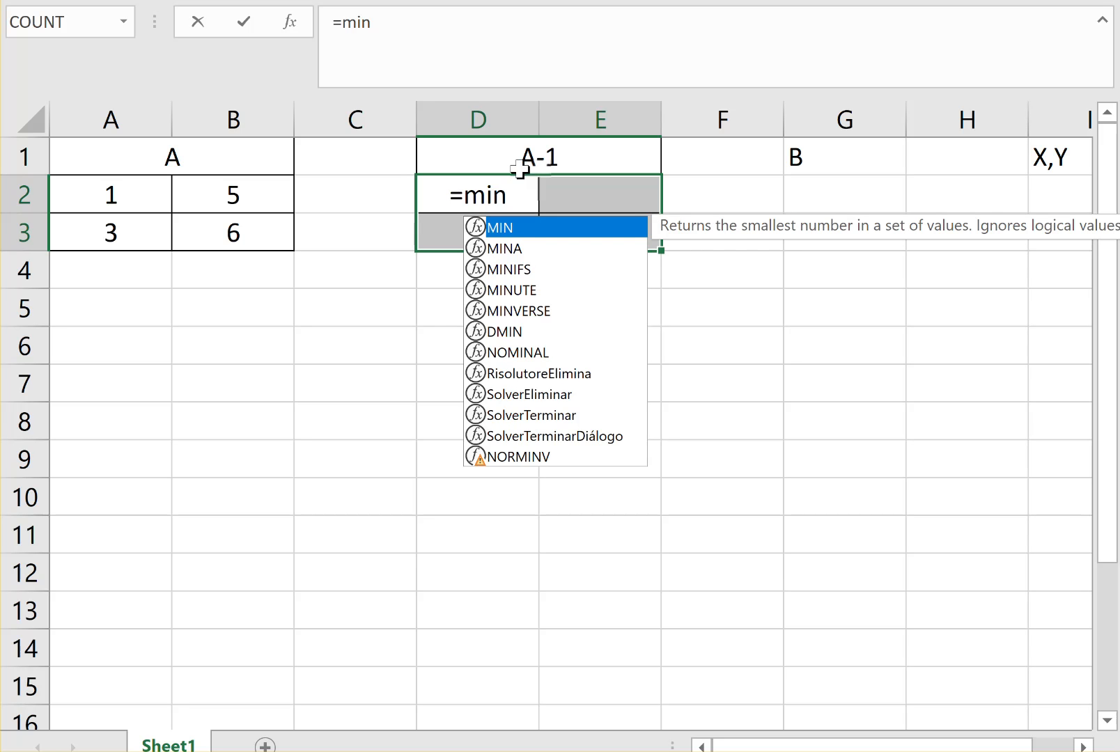
click(502, 314)
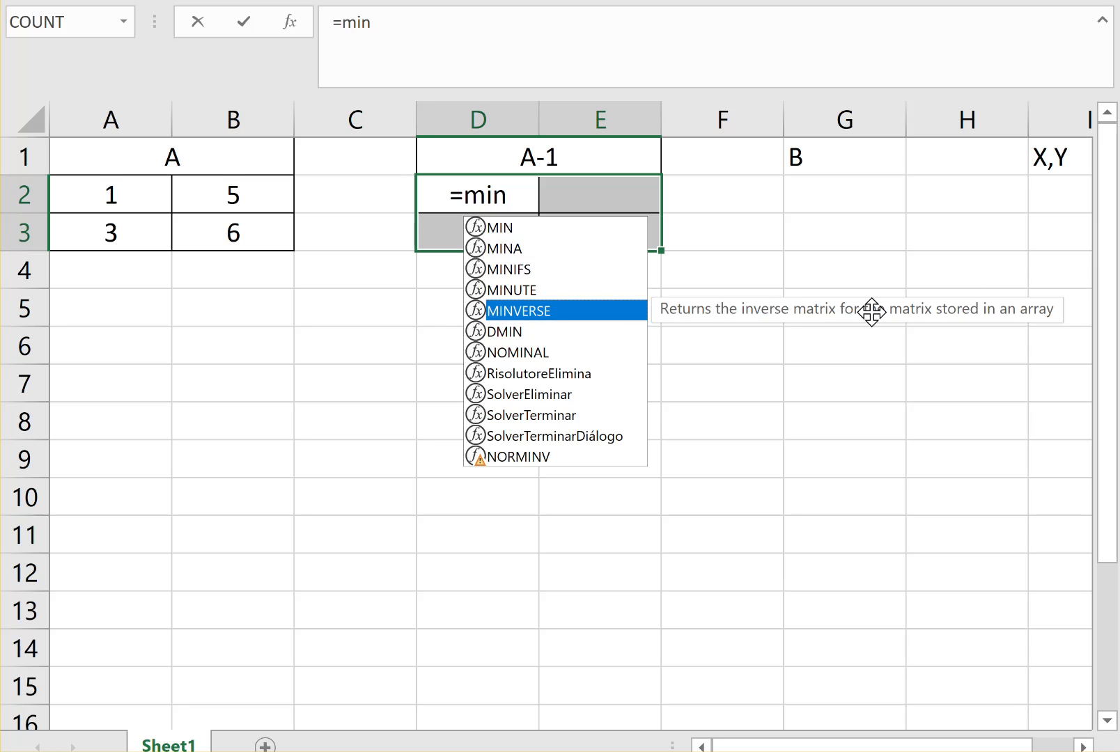
double_click(507, 311)
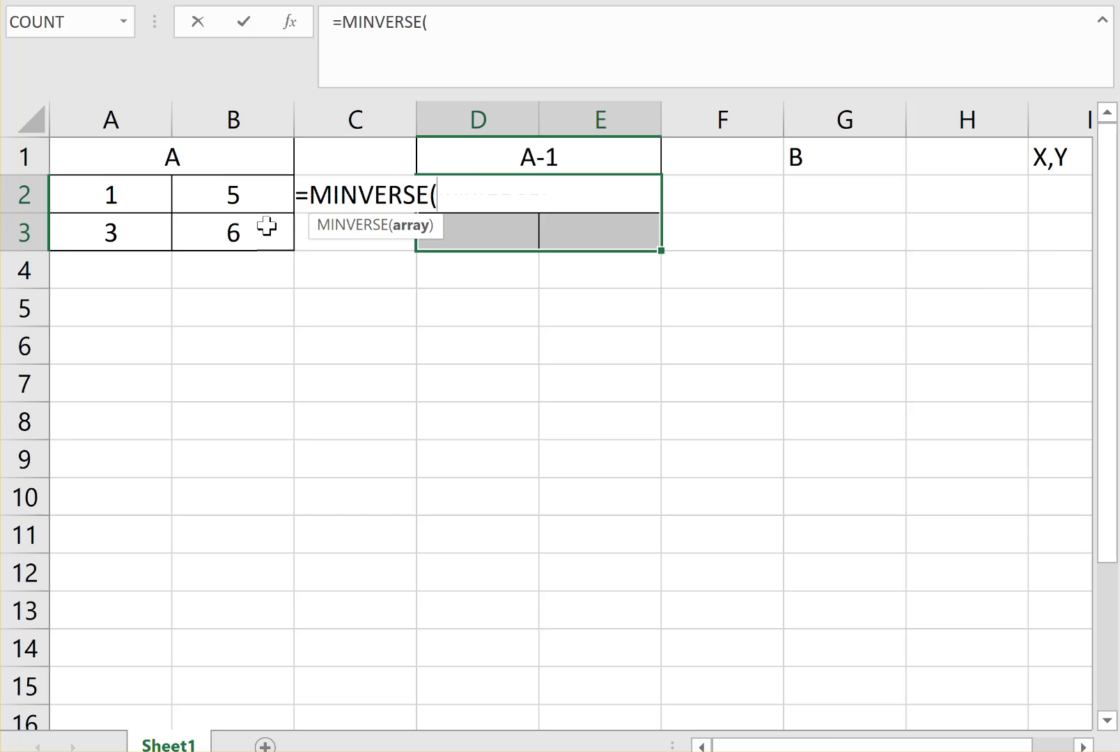
drag(150, 203, 217, 244)
text())
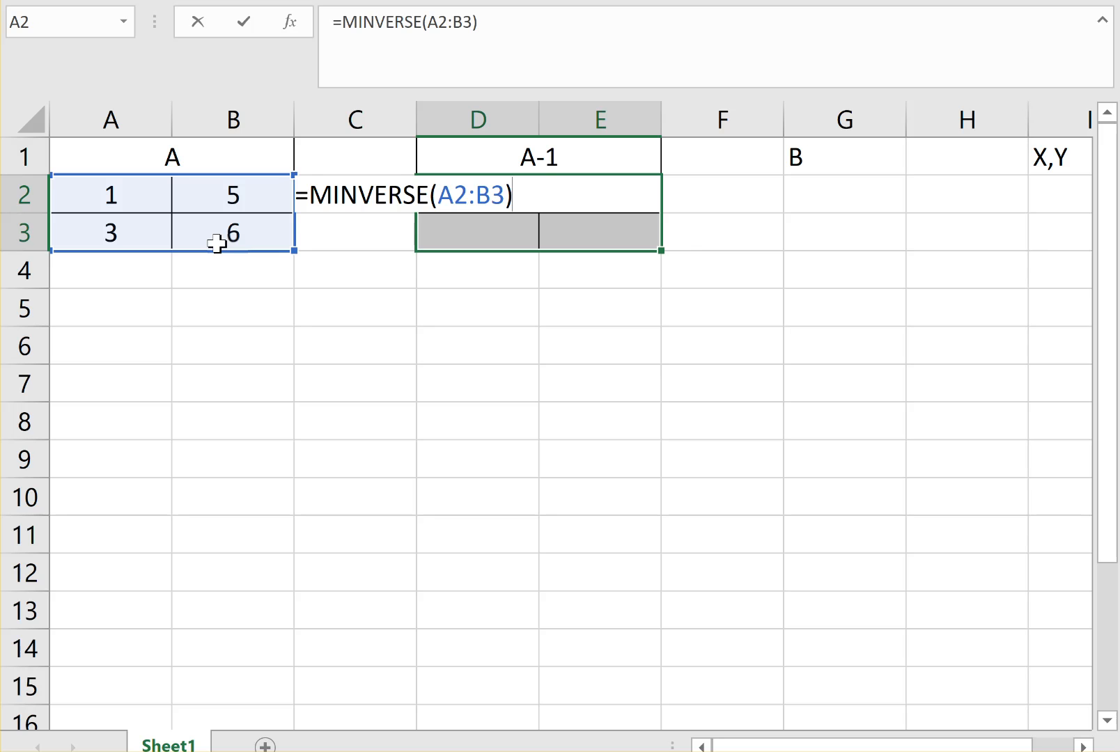
key(ctrl+shift+Return)
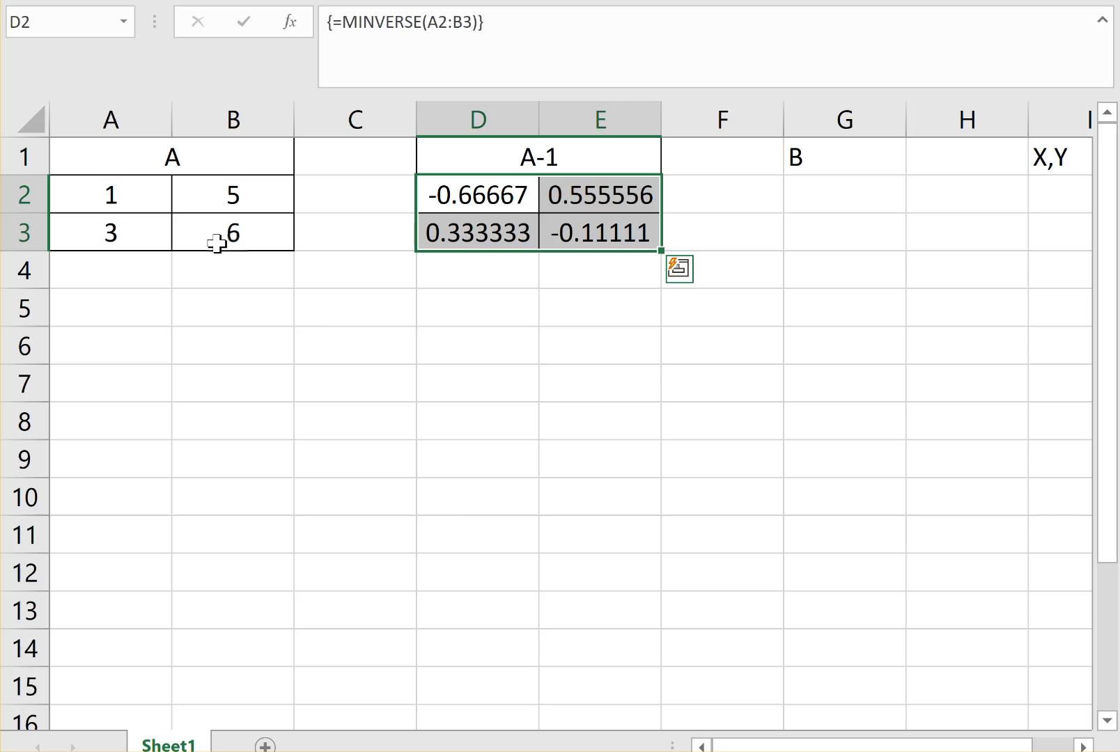
Step: Enter 10 in G2 and 12 in G3 for matrix B, and narrow the empty columns C and F
click(833, 198)
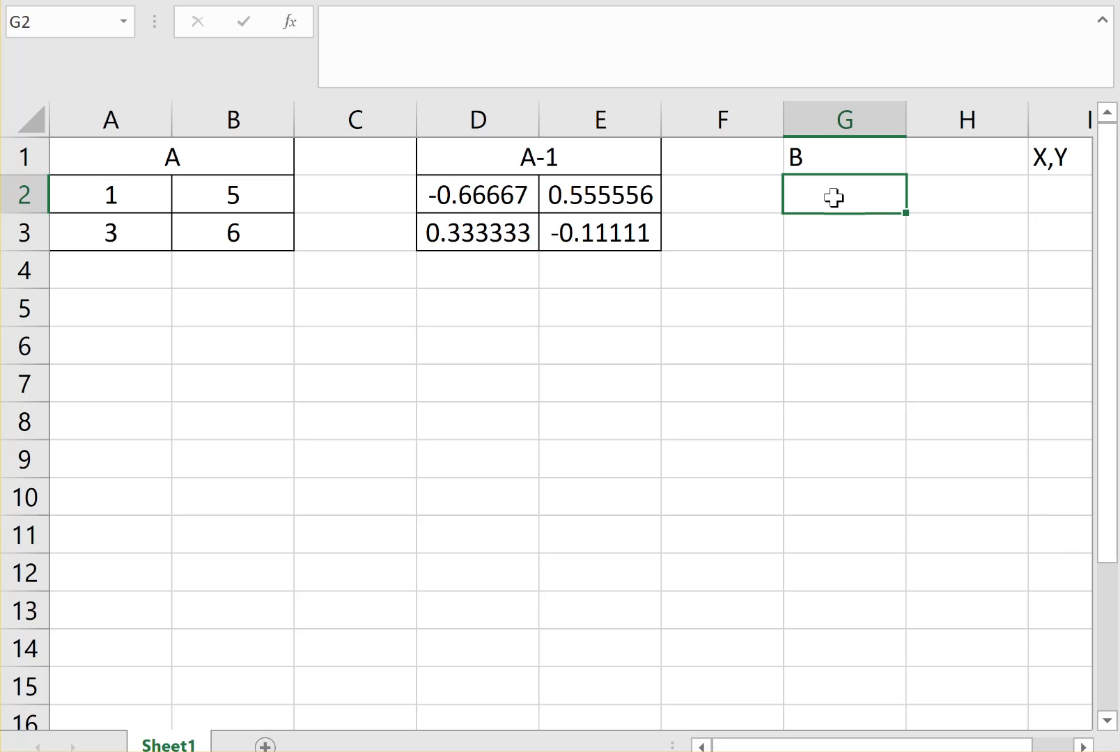
text(10)
key(Return)
text(12)
key(Return)
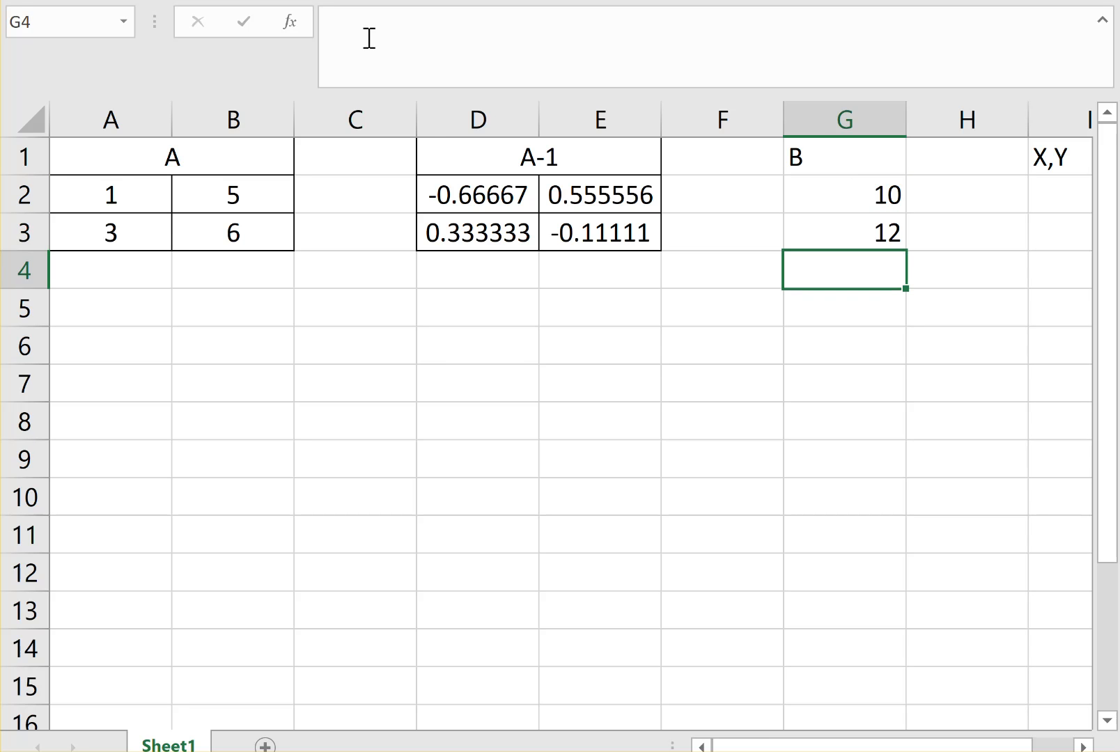
drag(416, 119, 354, 120)
drag(722, 120, 656, 115)
Step: Center the contents of G1:G3 horizontally and apply all borders to the range
drag(719, 167, 720, 231)
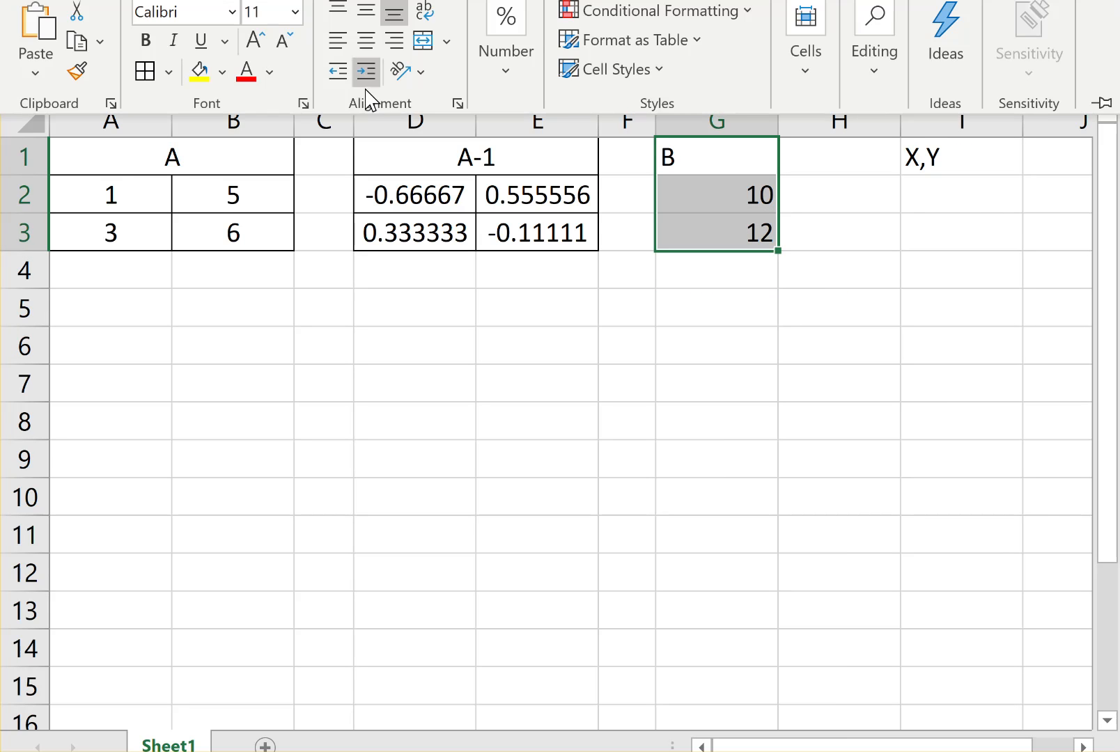
click(366, 40)
click(143, 72)
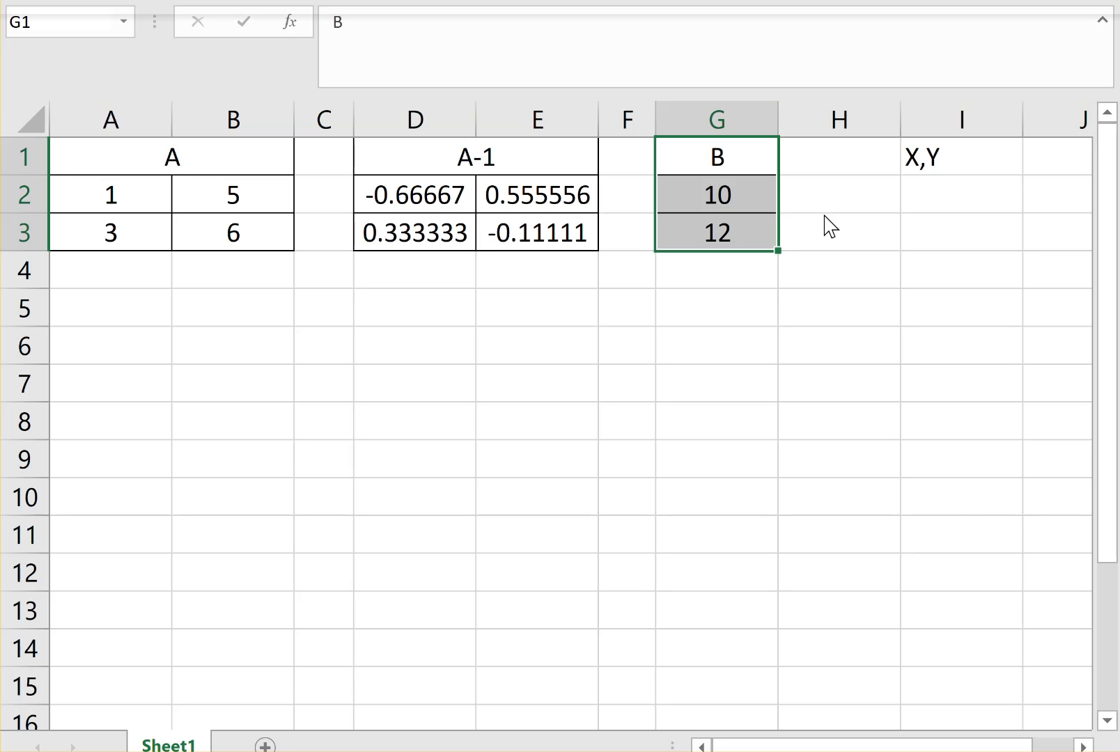
Step: Center the contents of I1:I3 horizontally and apply all borders to the range
click(920, 203)
click(940, 158)
drag(940, 158, 940, 230)
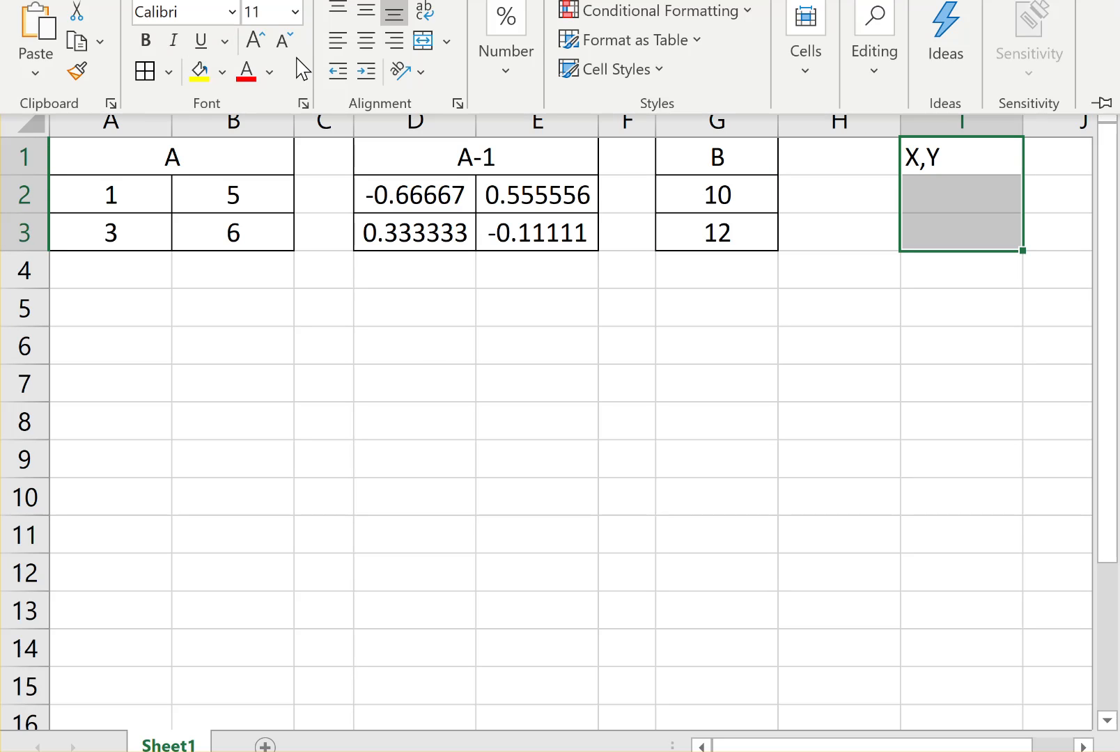
click(365, 40)
click(145, 72)
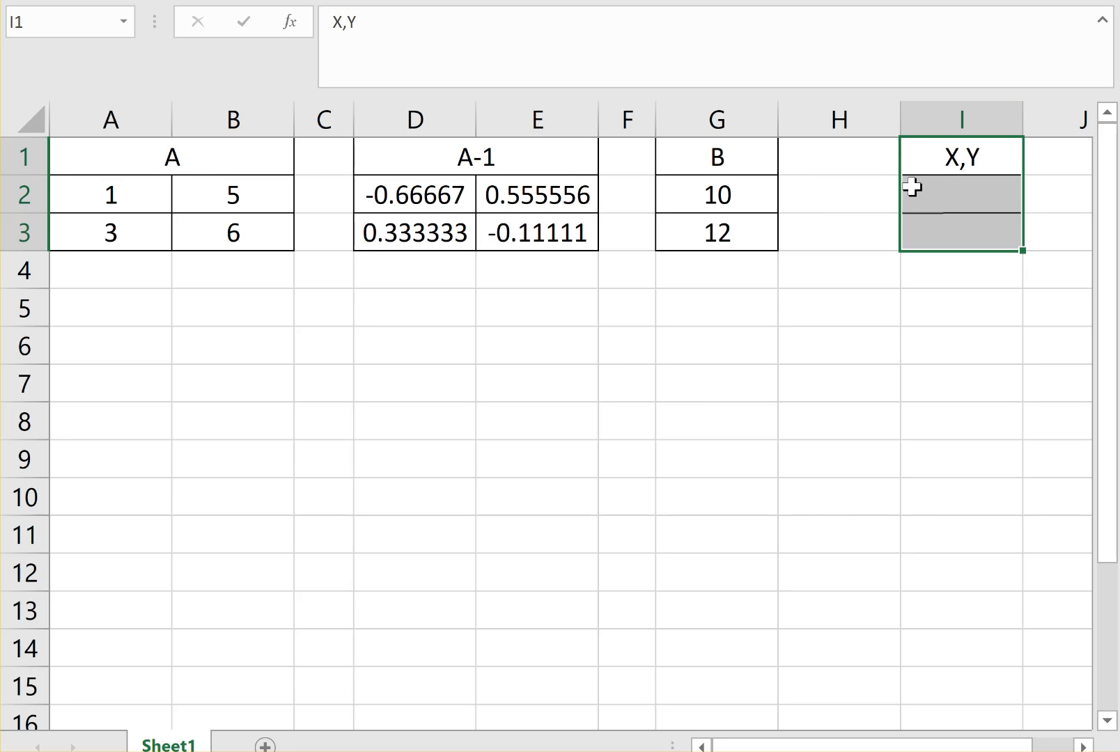
Step: Multiply the inverse matrix by matrix B in I2:I3 with the array formula =MMULT(D2:E3,G2:G3)
click(932, 188)
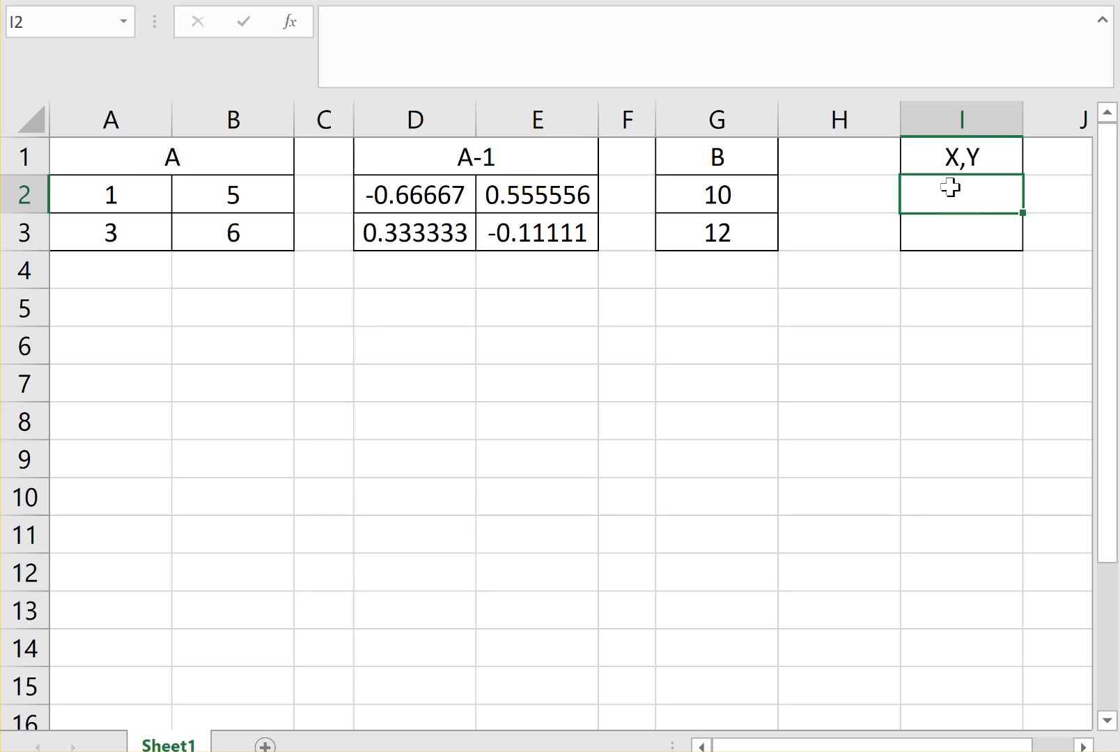
drag(950, 195, 950, 234)
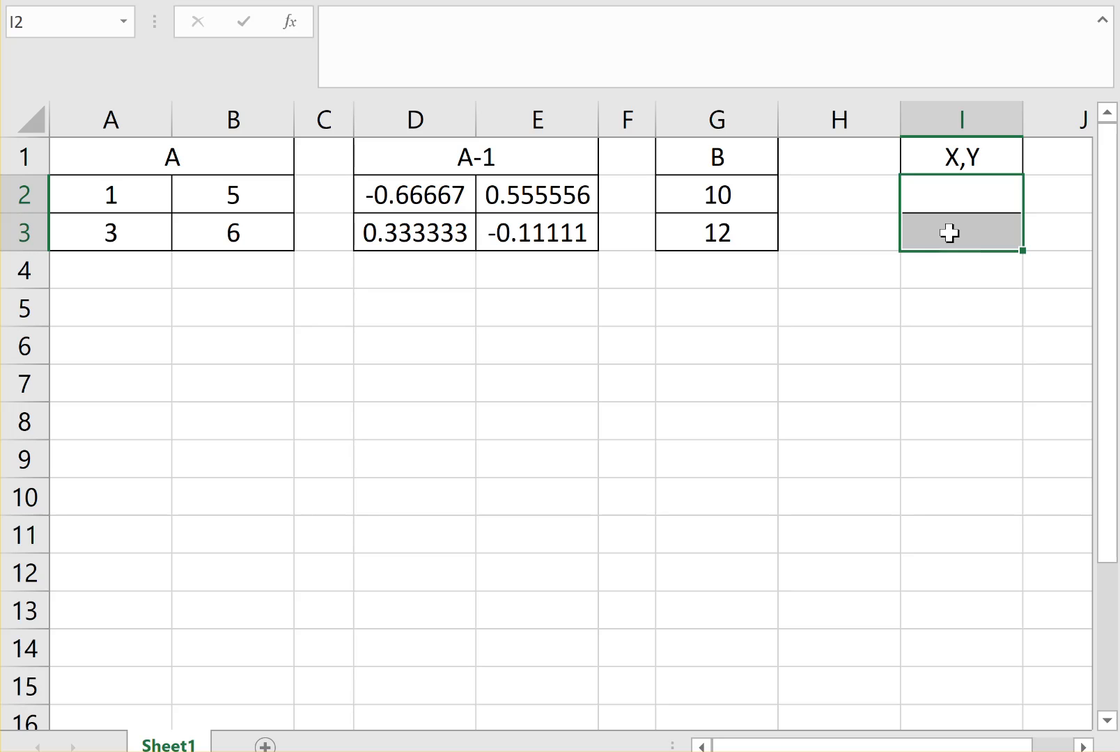
text(=mm)
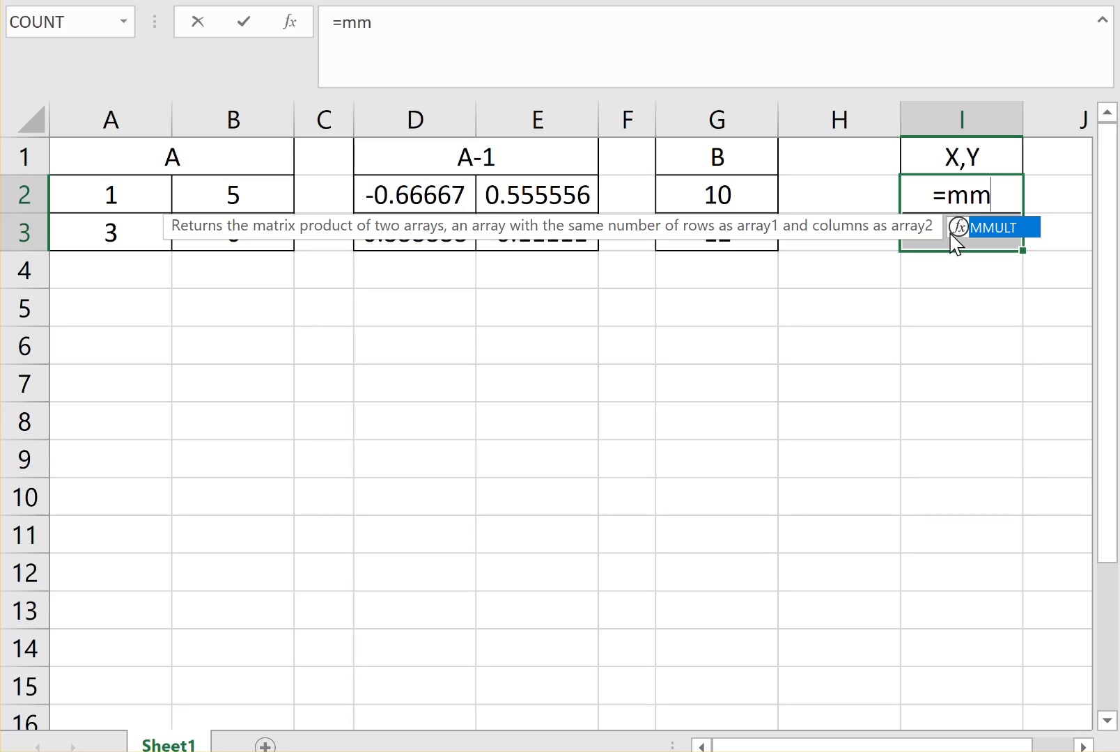
double_click(1001, 240)
drag(425, 183, 524, 225)
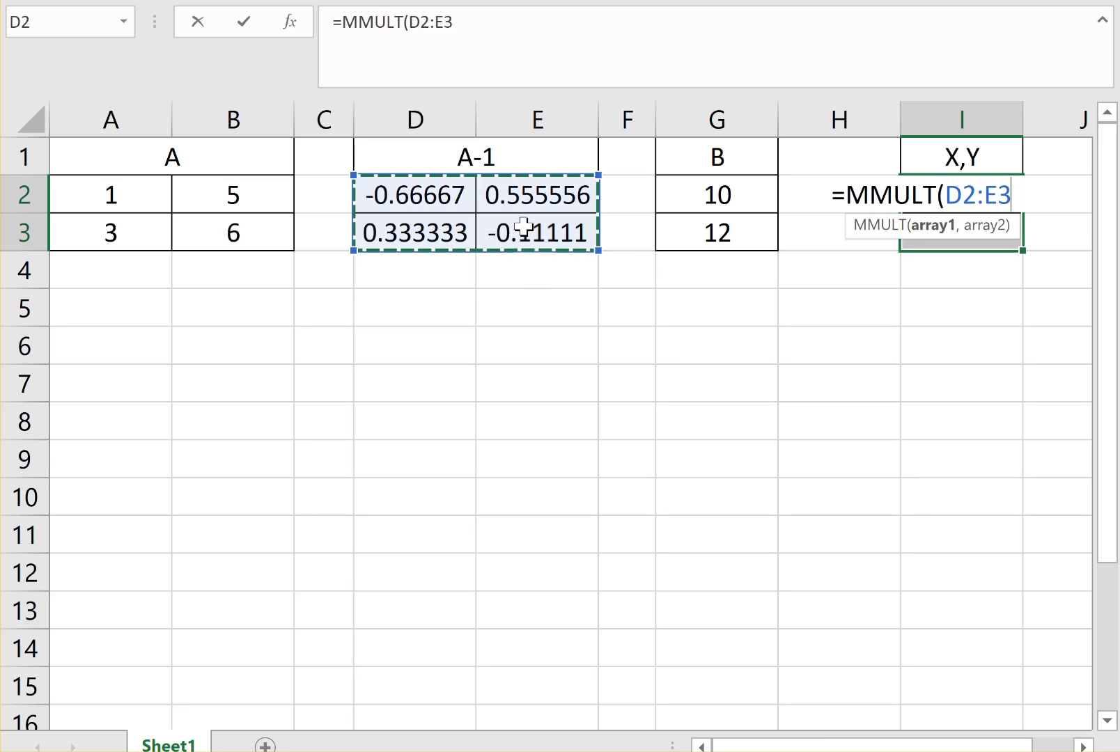
text(,)
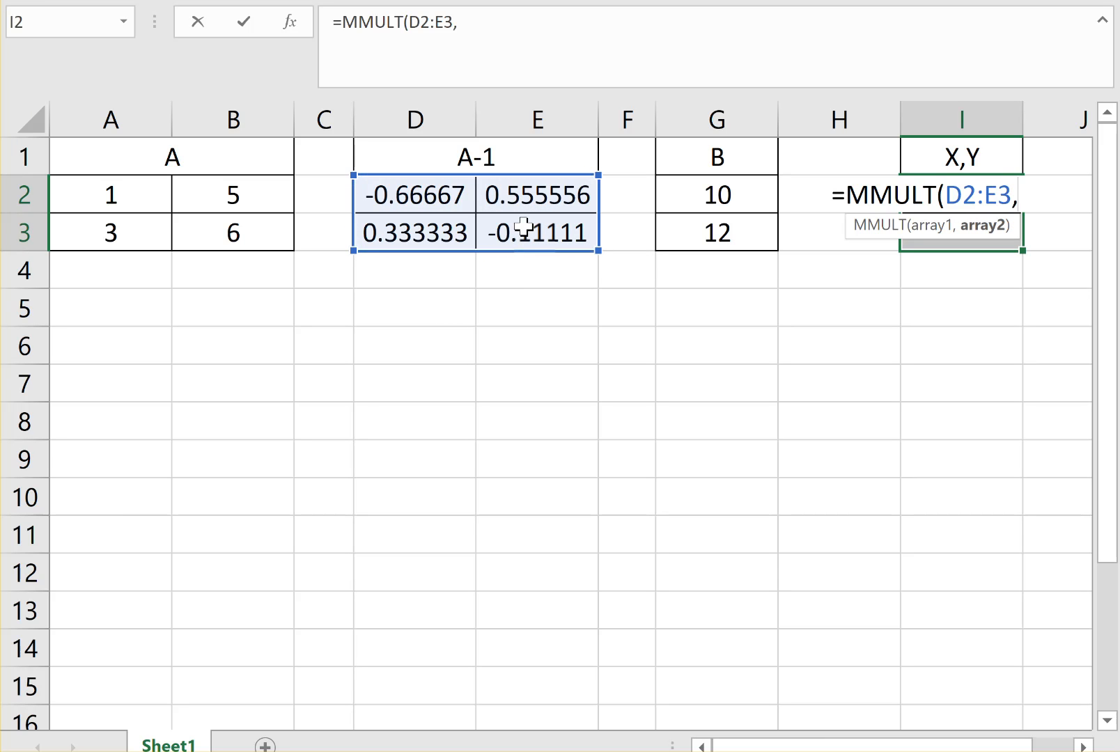
drag(693, 199, 696, 229)
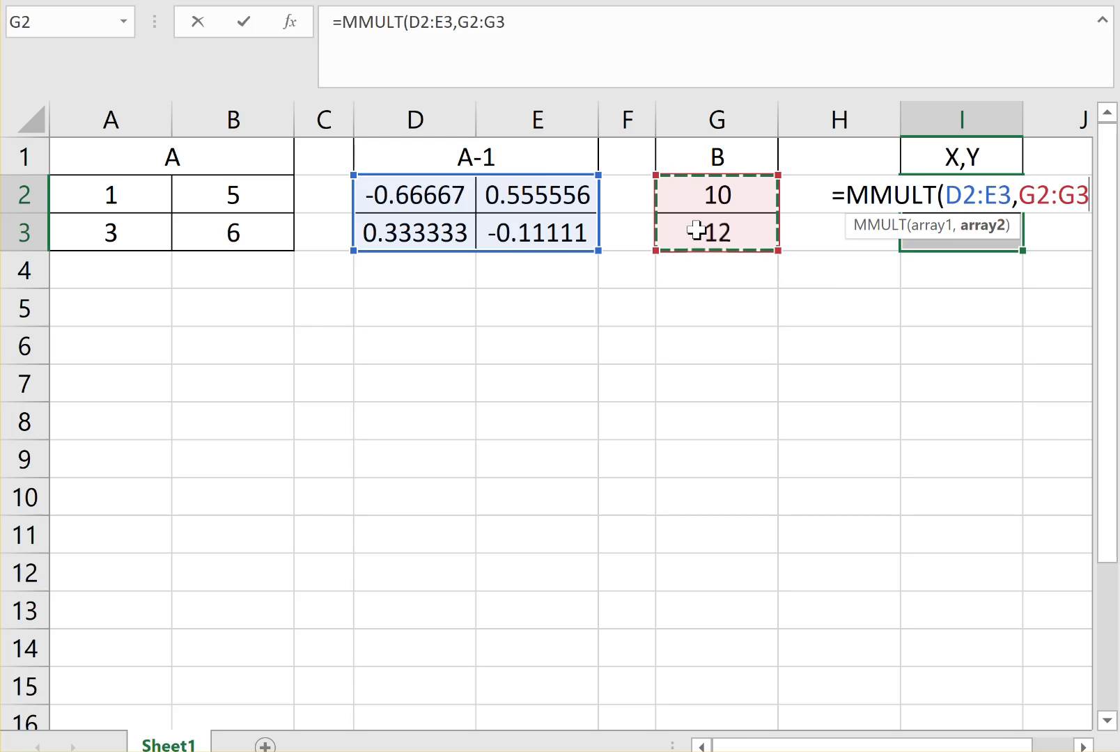
text())
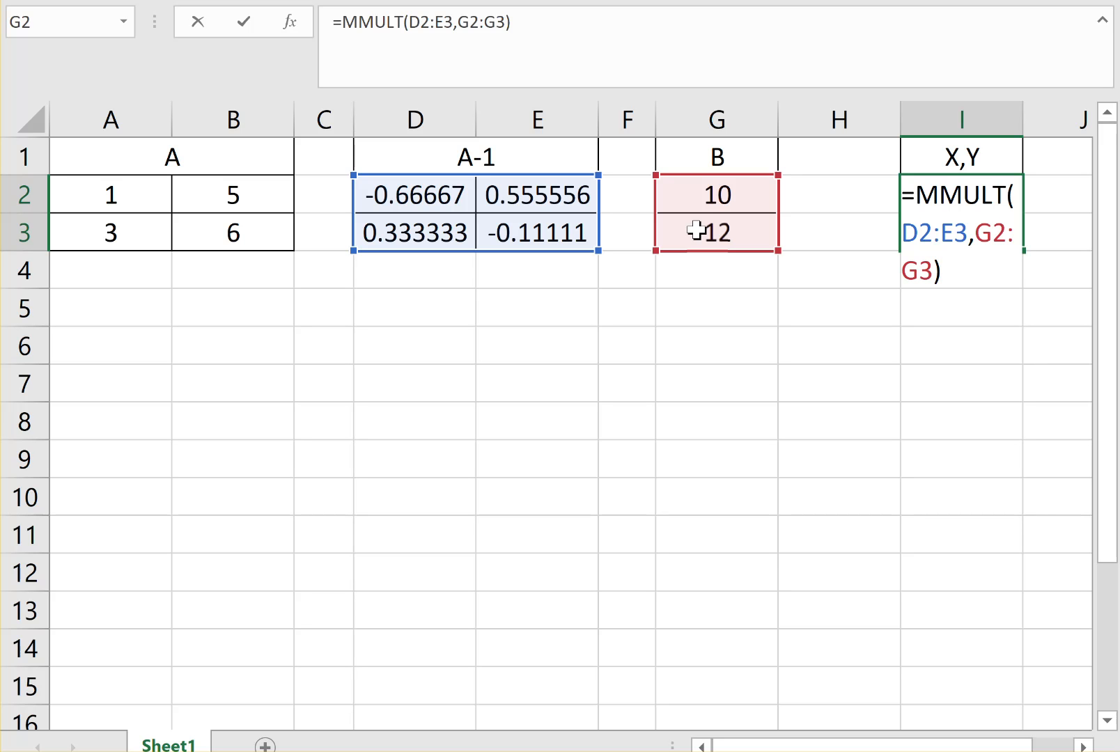
key(ctrl+shift+Return)
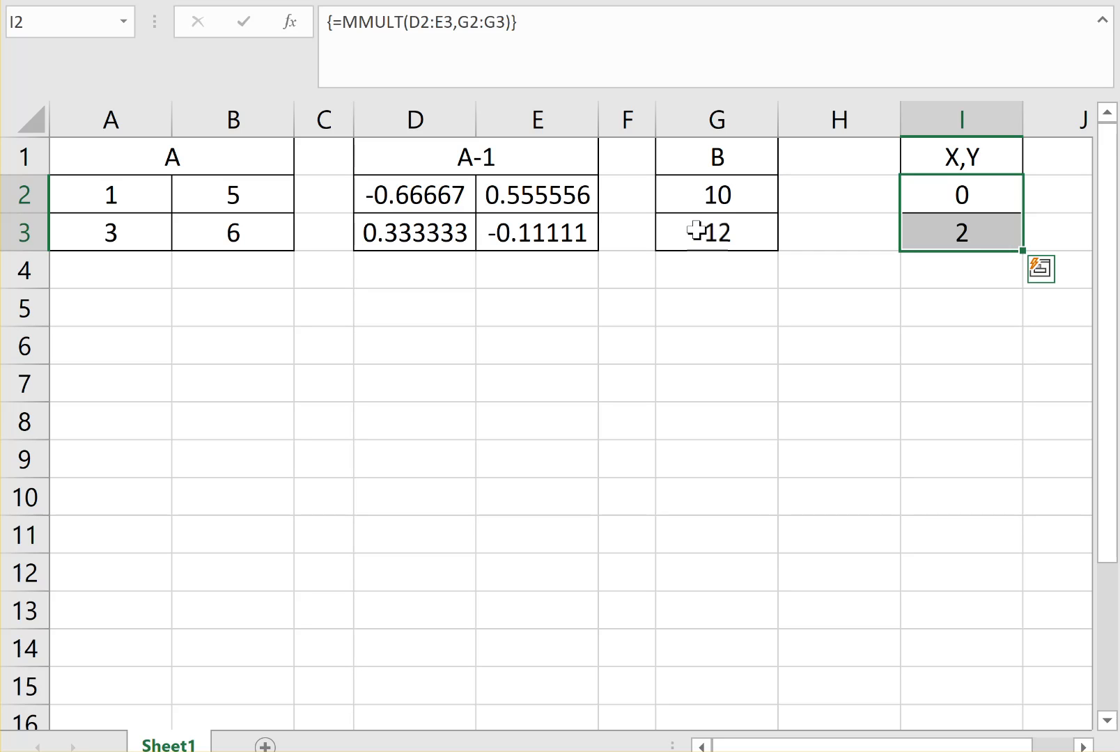
Step: Label the results with X in J2 and Y in J3, and narrow columns H and J
drag(905, 105, 870, 110)
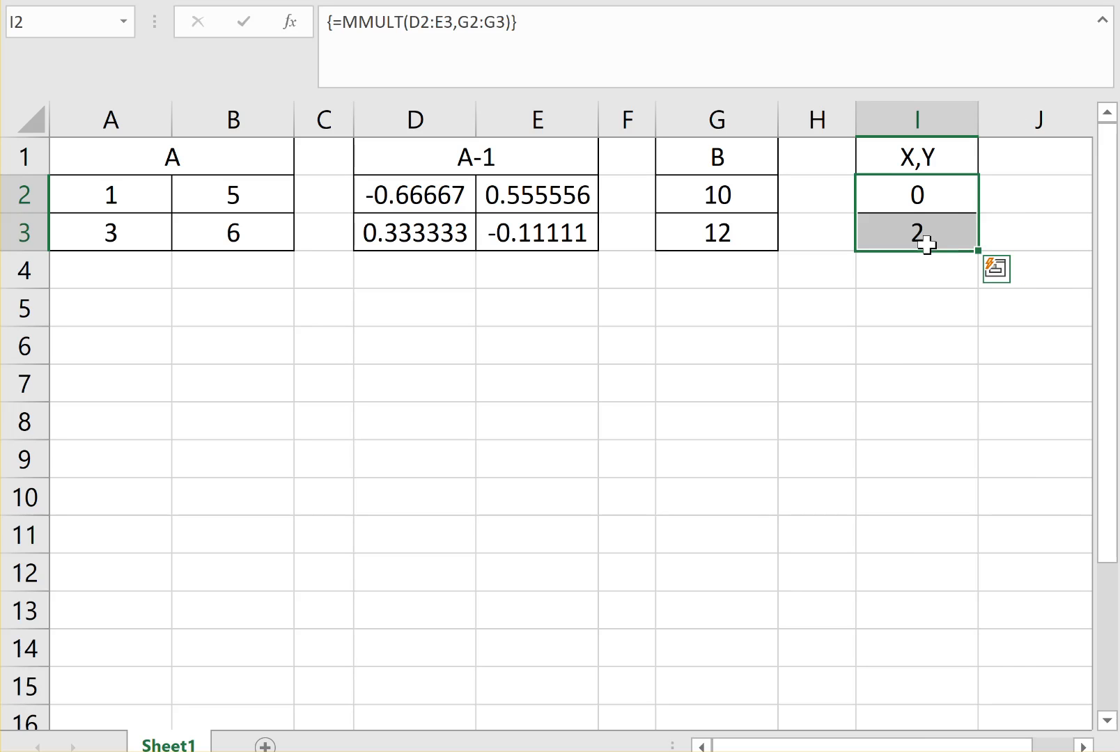
click(1000, 197)
text(X)
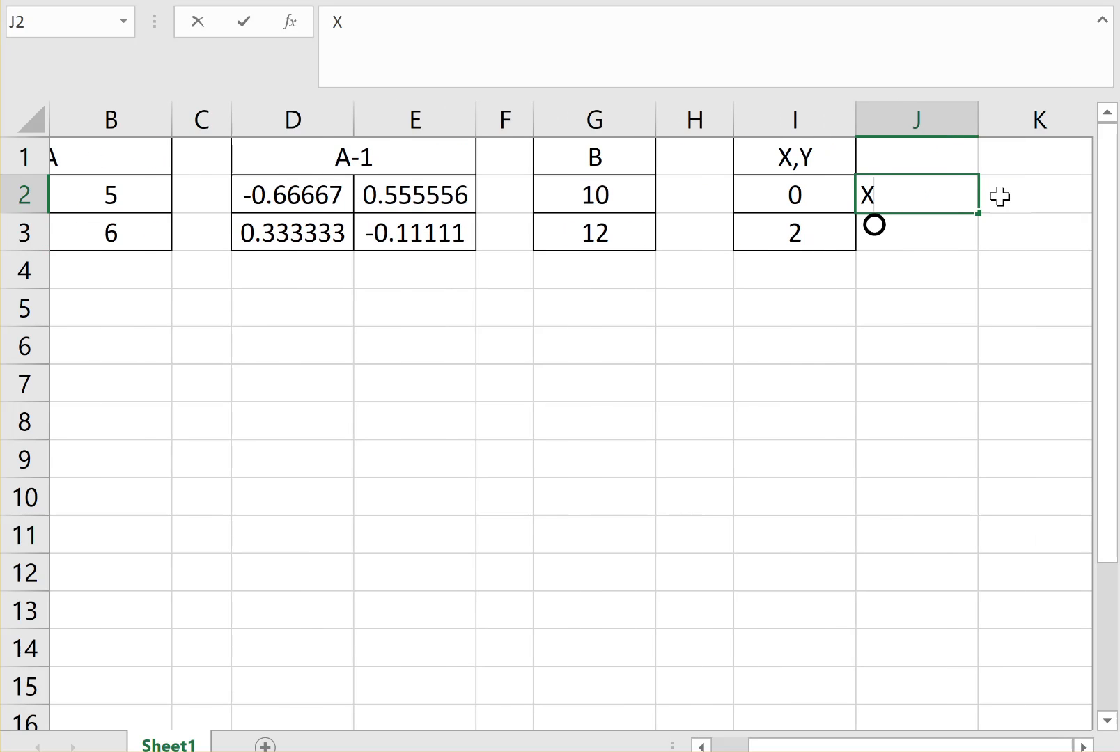
key(Return)
text(Y)
key(Return)
drag(977, 130, 916, 122)
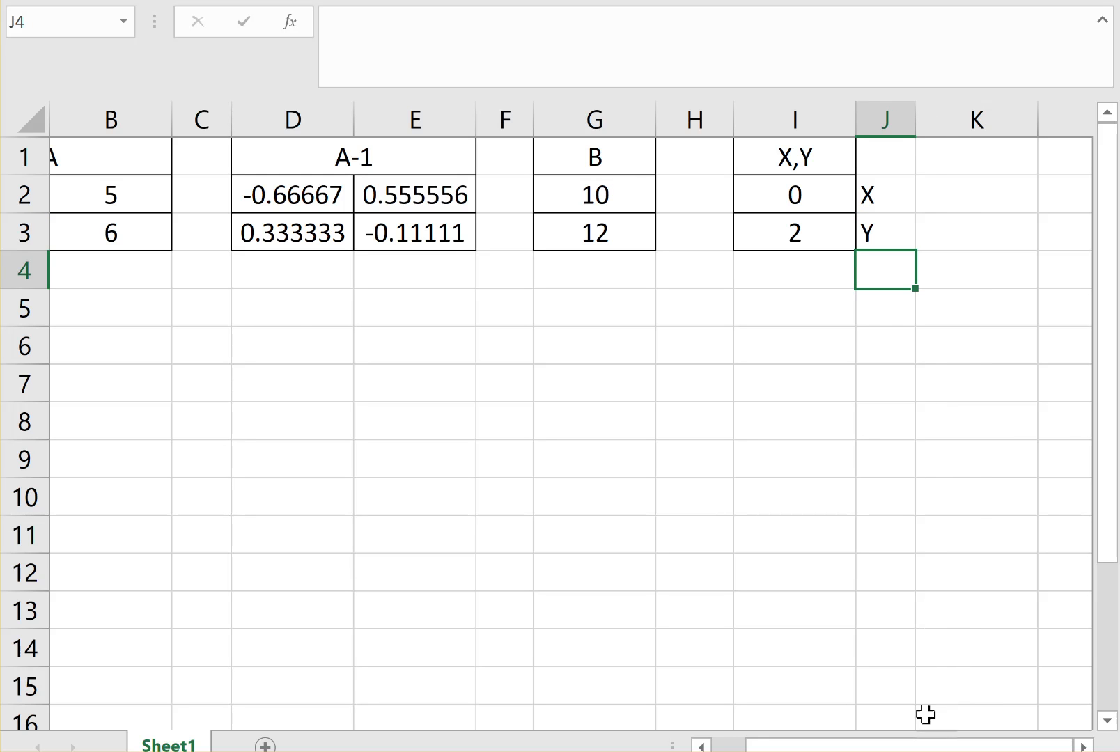
Step: Place the Microsoft Whiteboard window below the matrices to compare the handwritten equations with the spreadsheet solution
drag(931, 745, 893, 745)
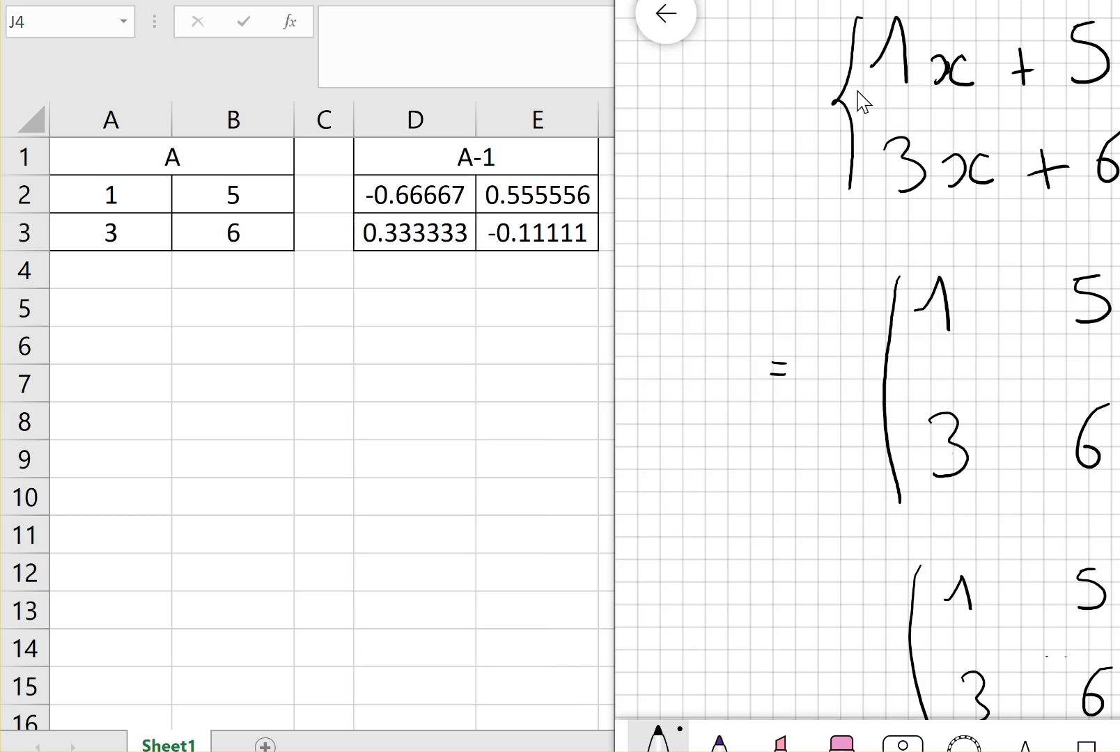
drag(919, 11, 466, 445)
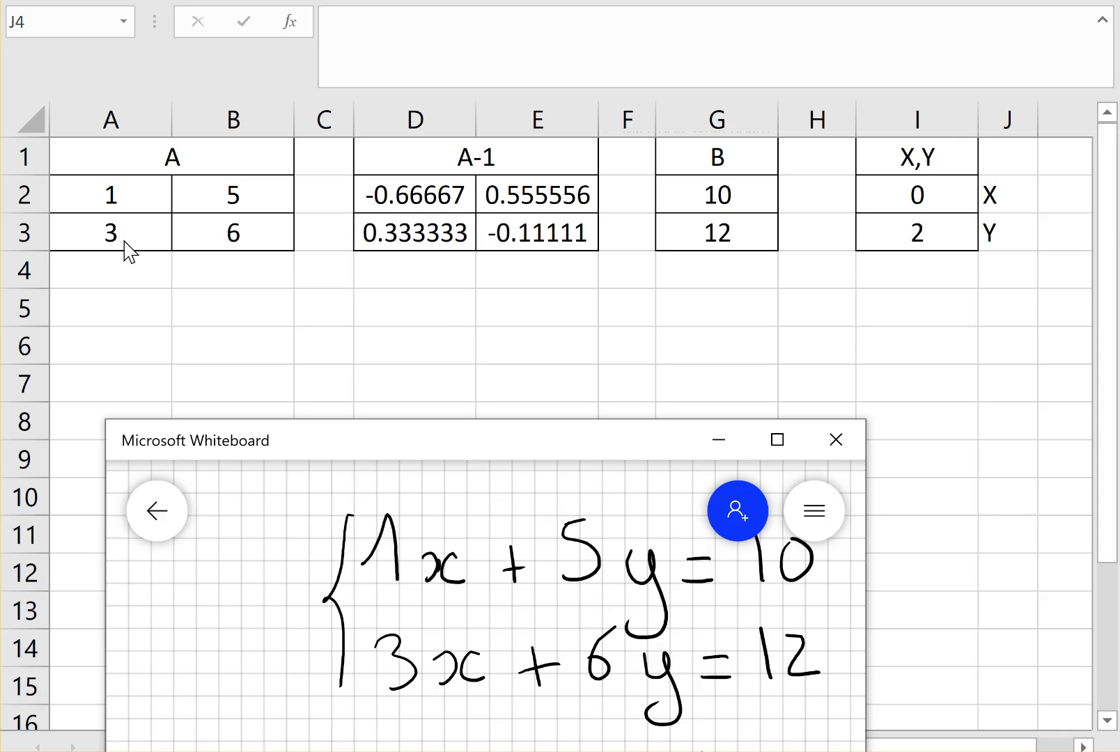
Step: Change the x coefficient of the first equation in A2 to 2
click(138, 199)
text(2)
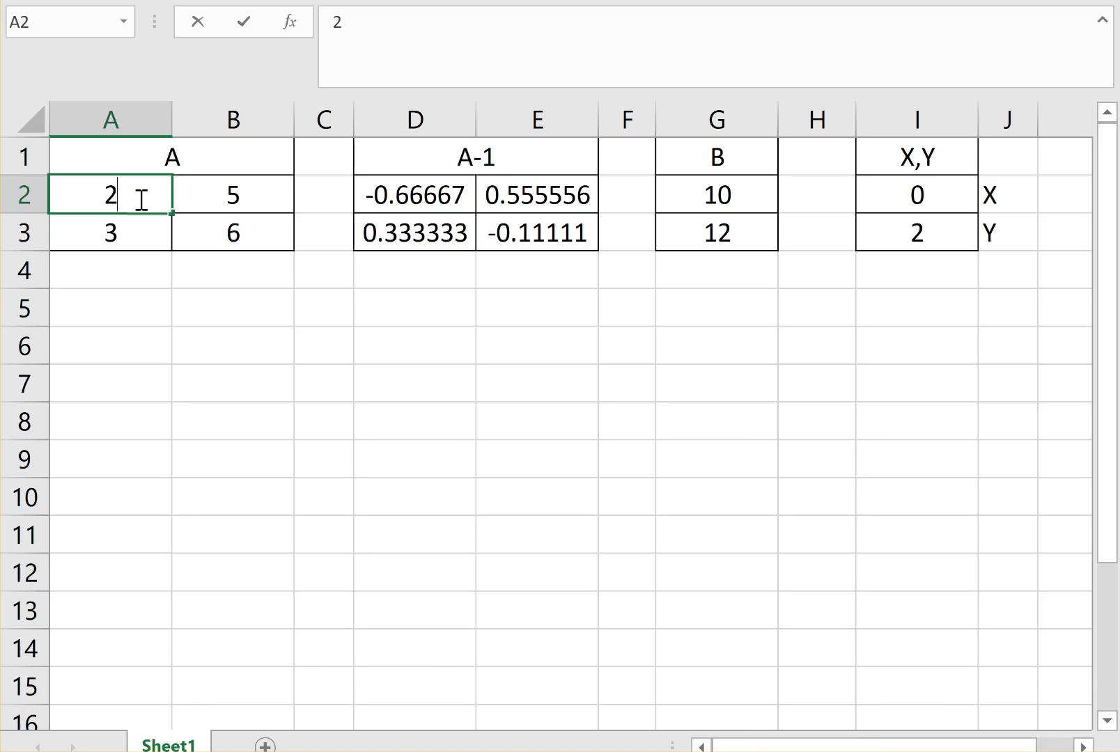
key(Return)
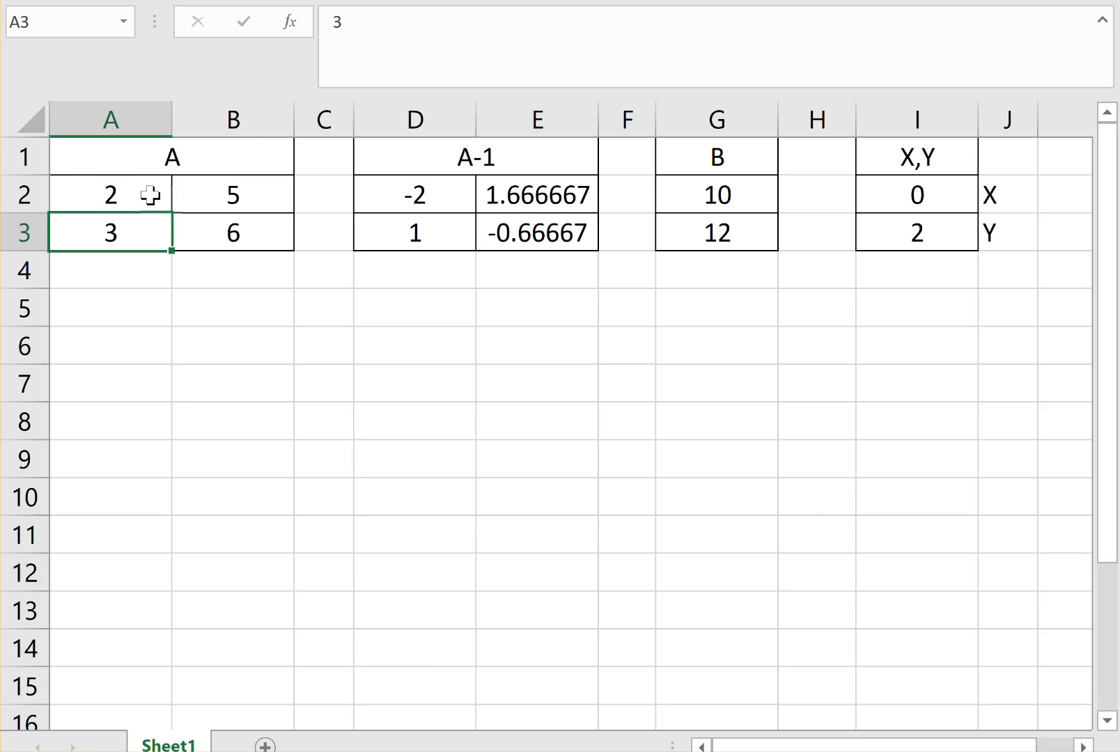
Step: Change the y coefficient of the first equation in B2 to 4
click(220, 191)
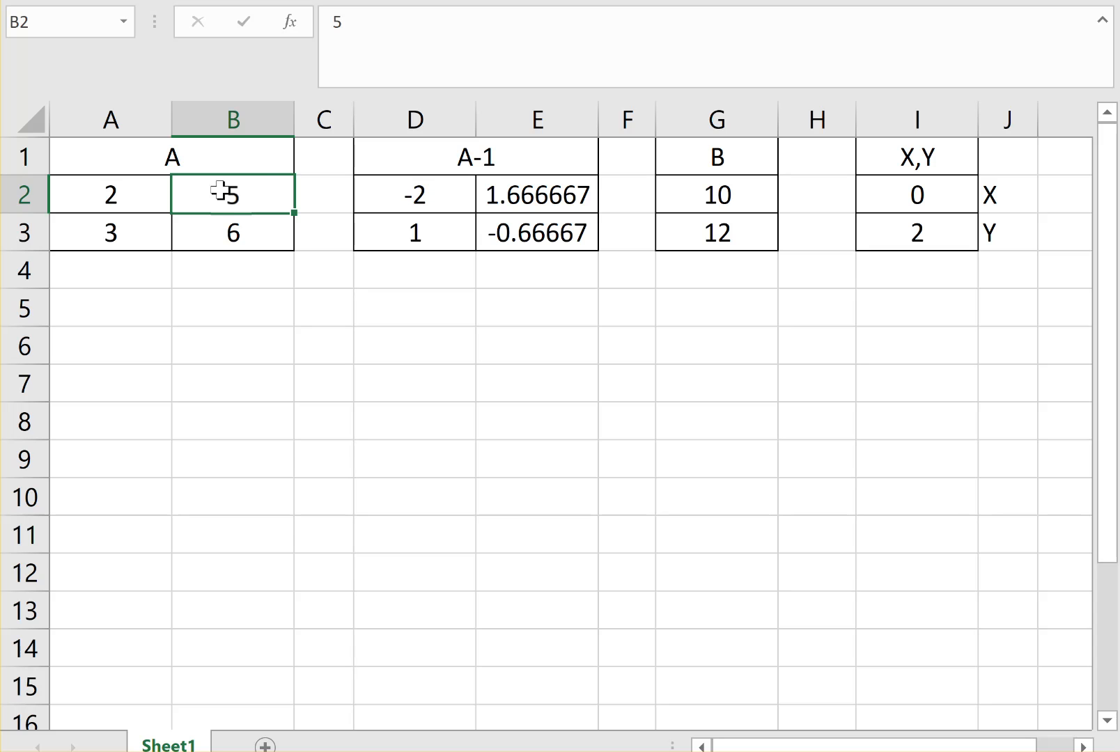
right_click(221, 195)
key(Escape)
double_click(260, 192)
key(BackSpace)
text(4)
key(Return)
Step: Set the first equation's y coefficient in B2 to 7
click(259, 191)
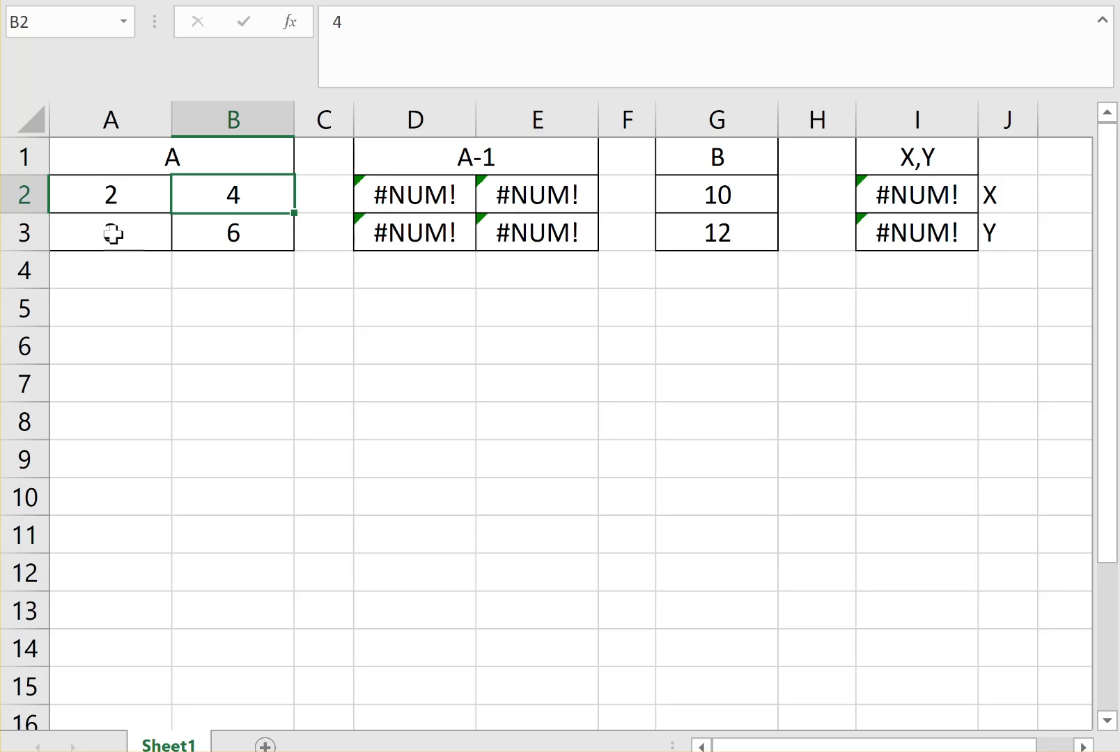
text(7)
key(Return)
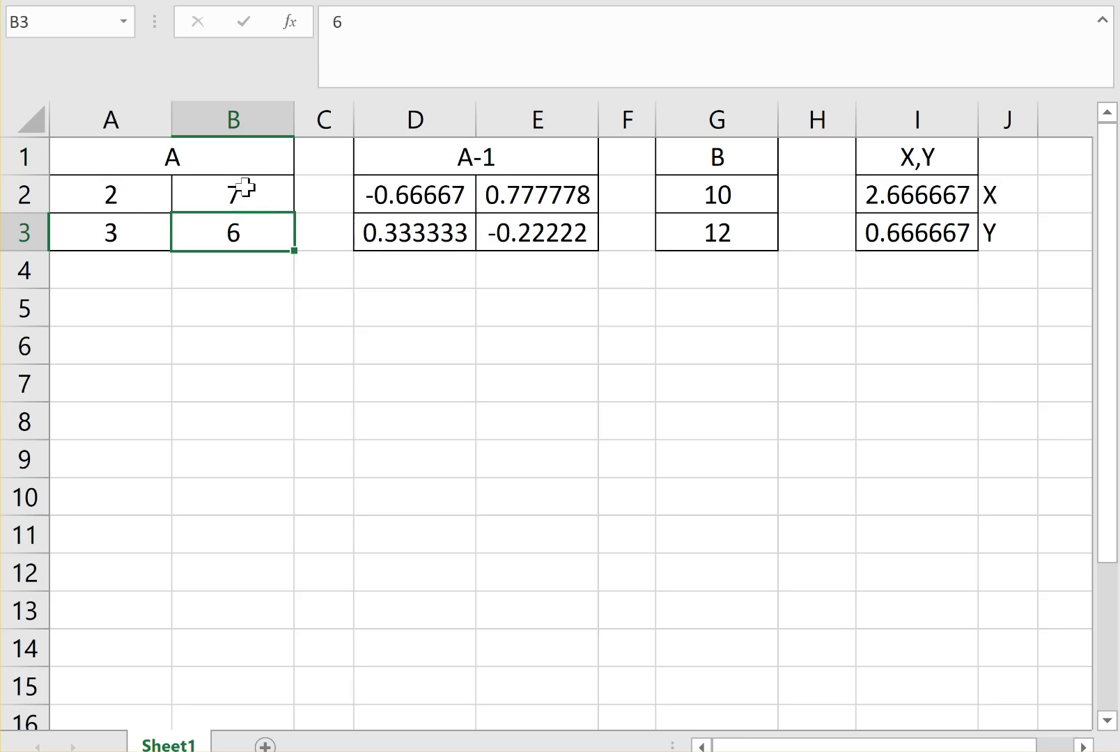